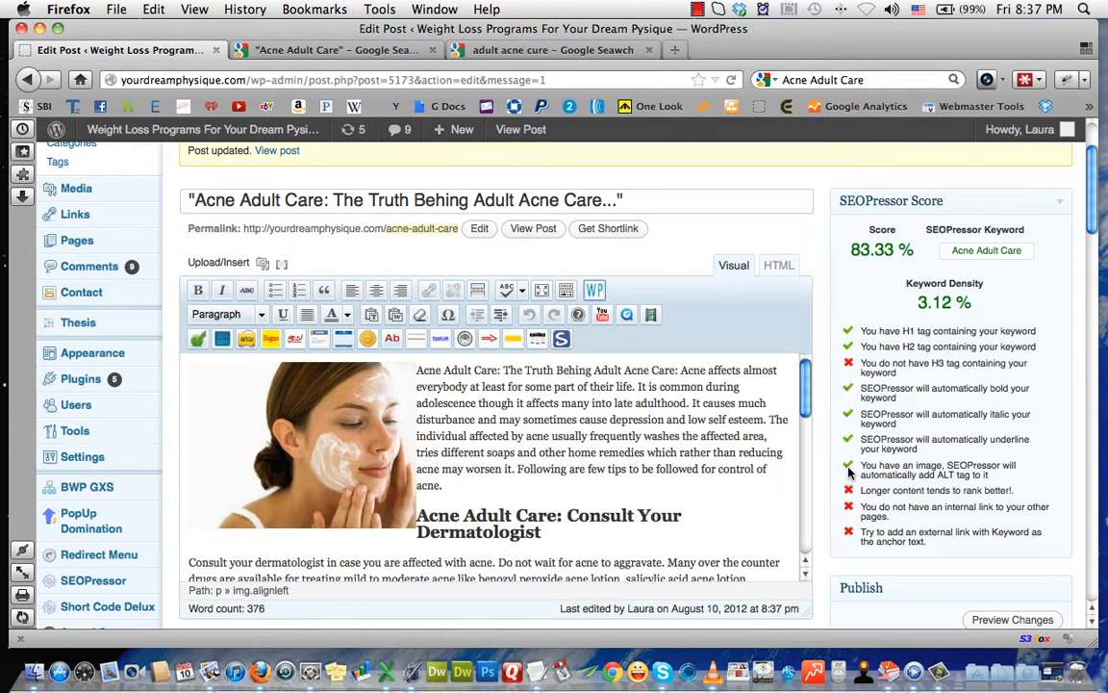
Examine the SEOPressor score checklist for unmet items, especially content length, internal link and external keyword link
scroll(861, 472, "down", 2)
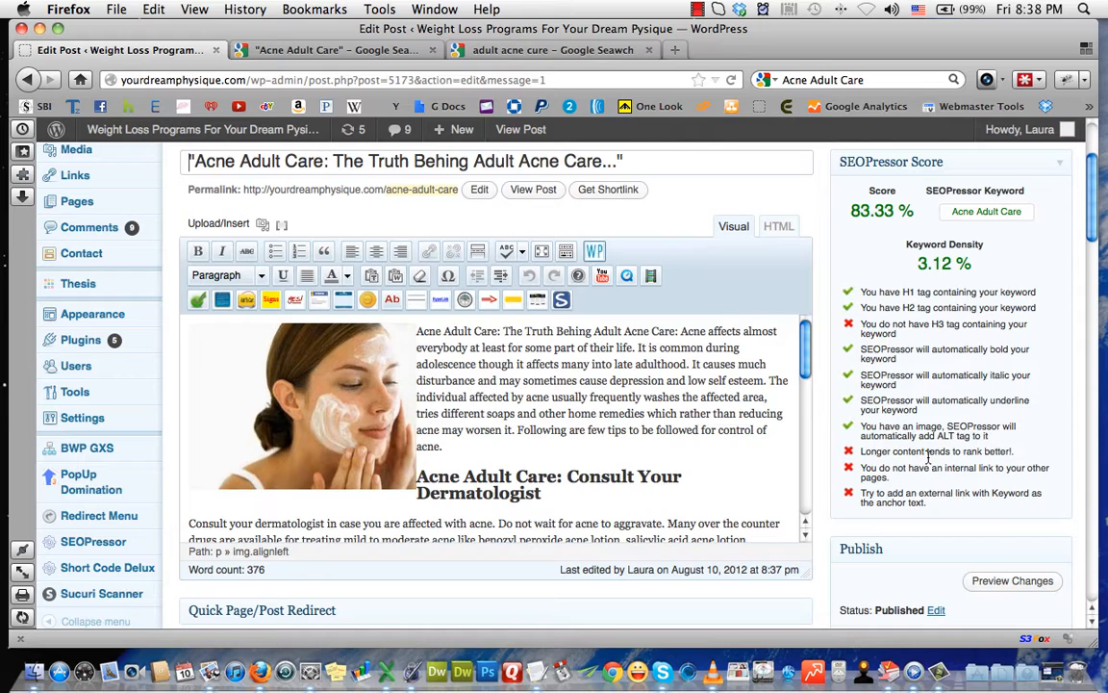
scroll(928, 433, "up", 1)
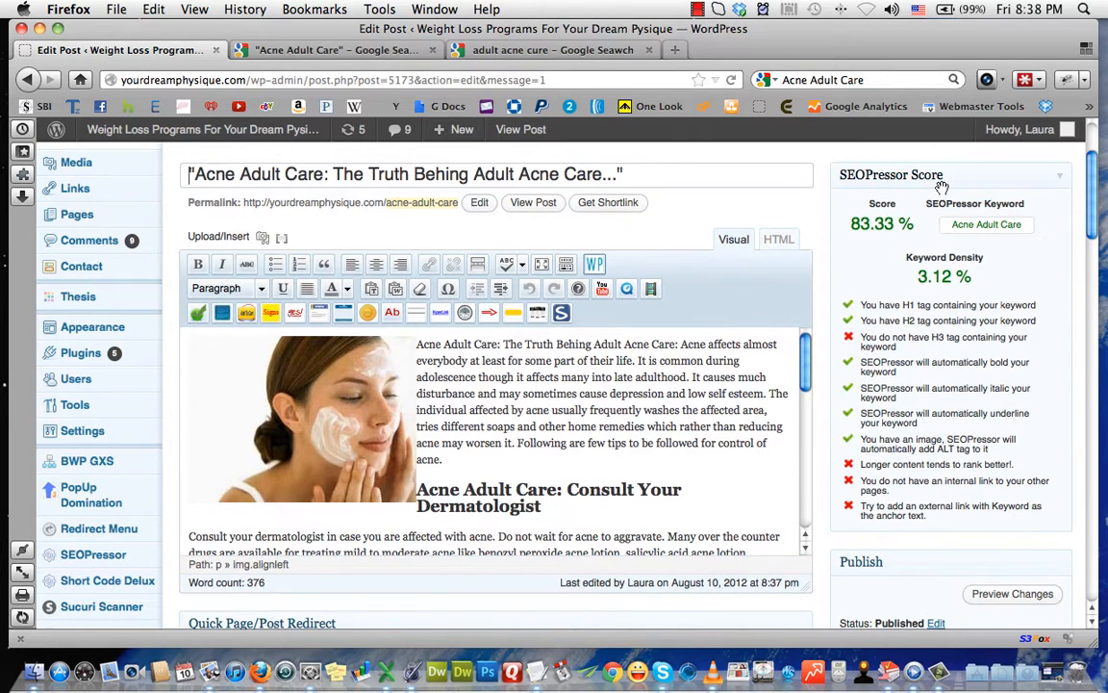
scroll(948, 306, "down", 1)
scroll(948, 306, "down", 2)
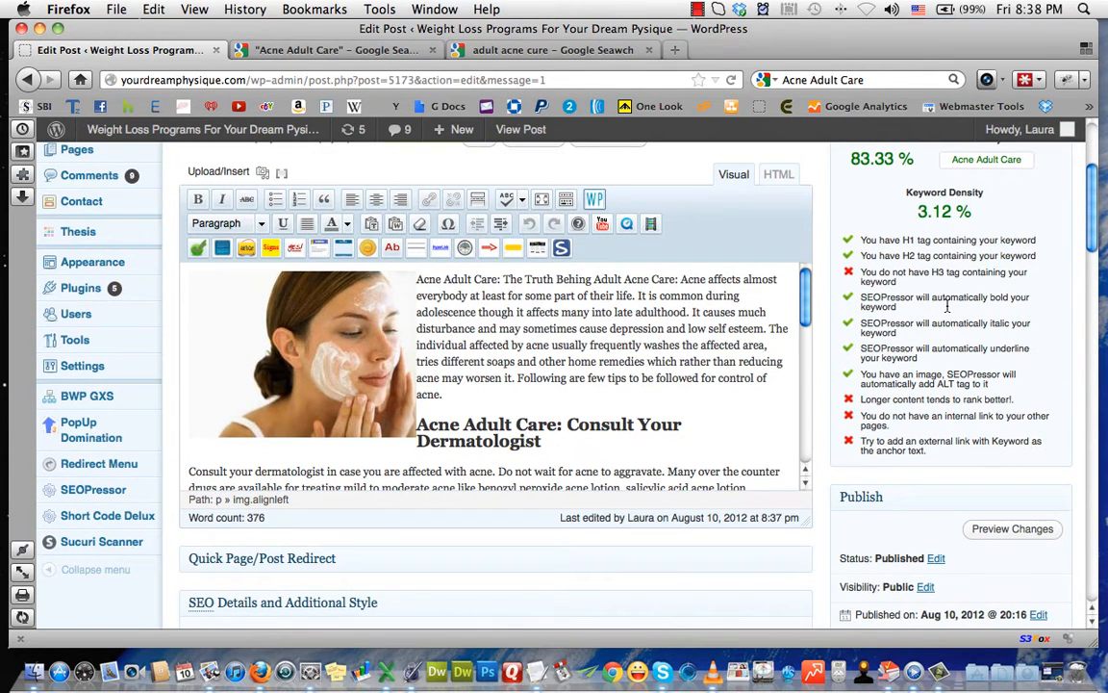
scroll(947, 306, "up", 2)
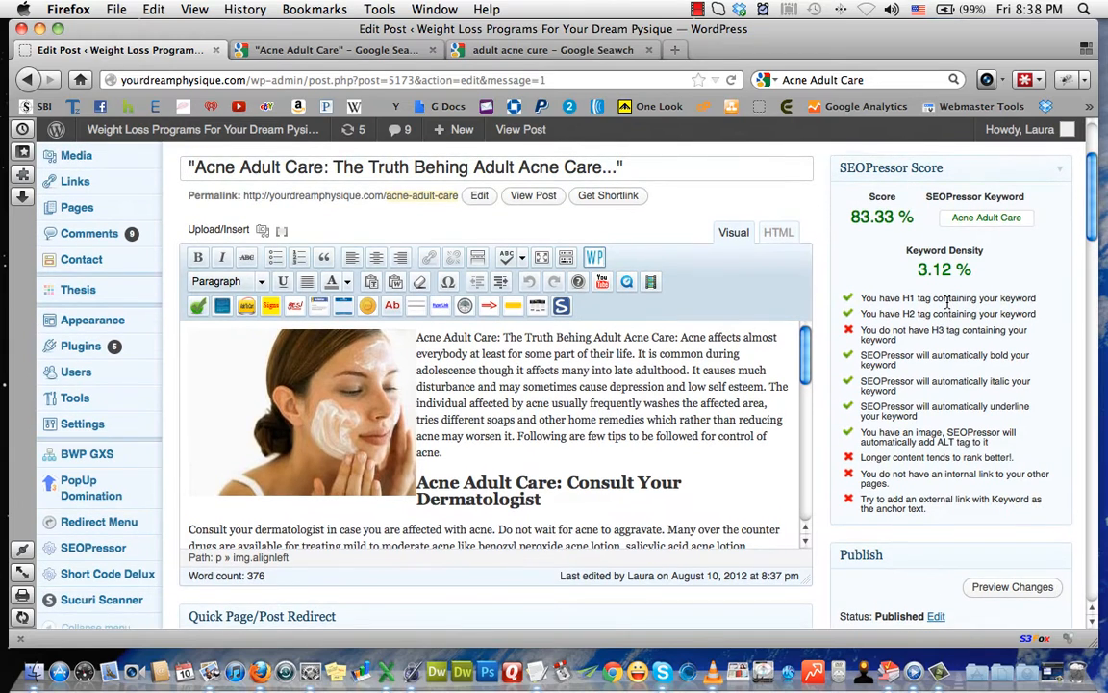
scroll(948, 306, "down", 2)
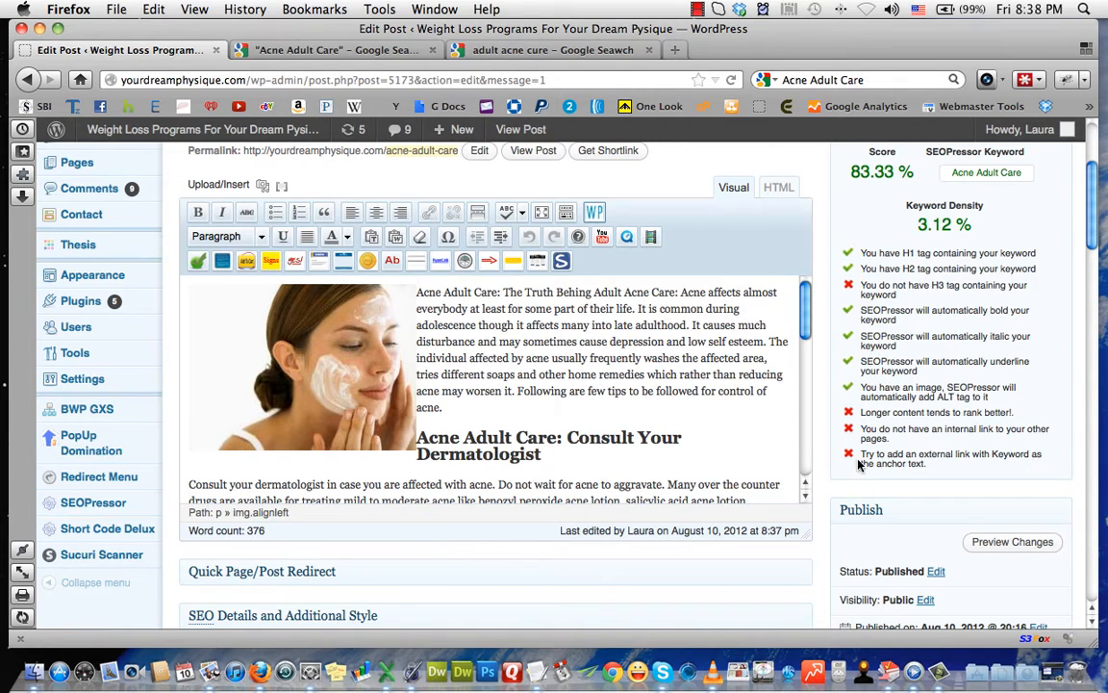
triple_click(851, 415)
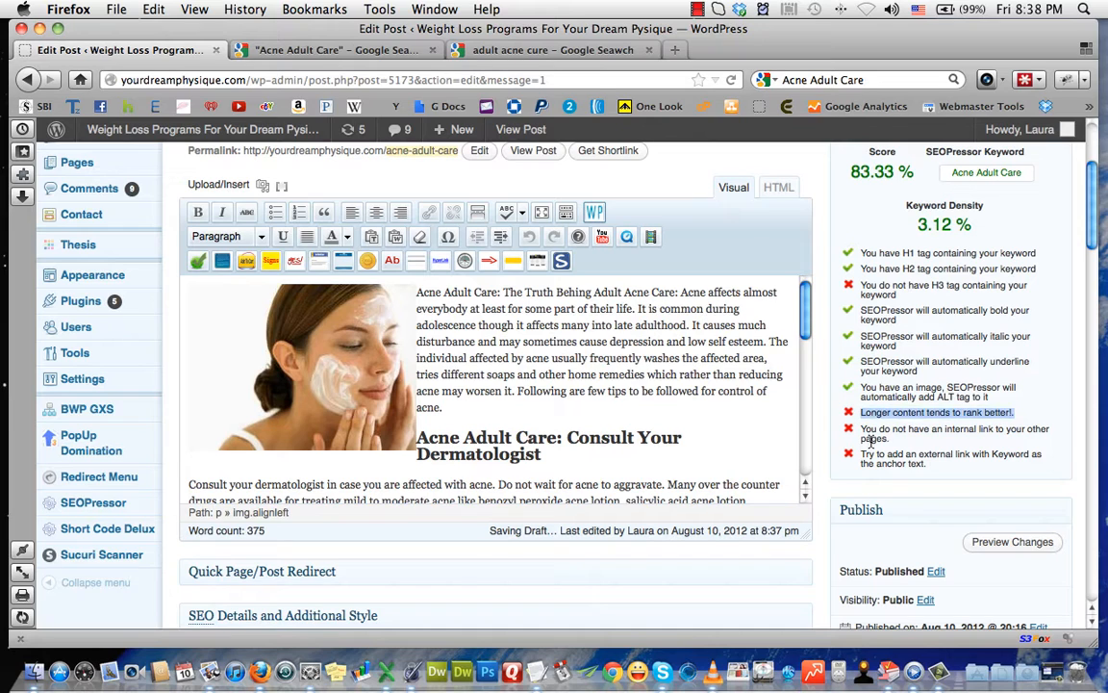
double_click(871, 439)
left_click_drag(871, 441, 892, 438)
scroll(520, 300, "up", 1)
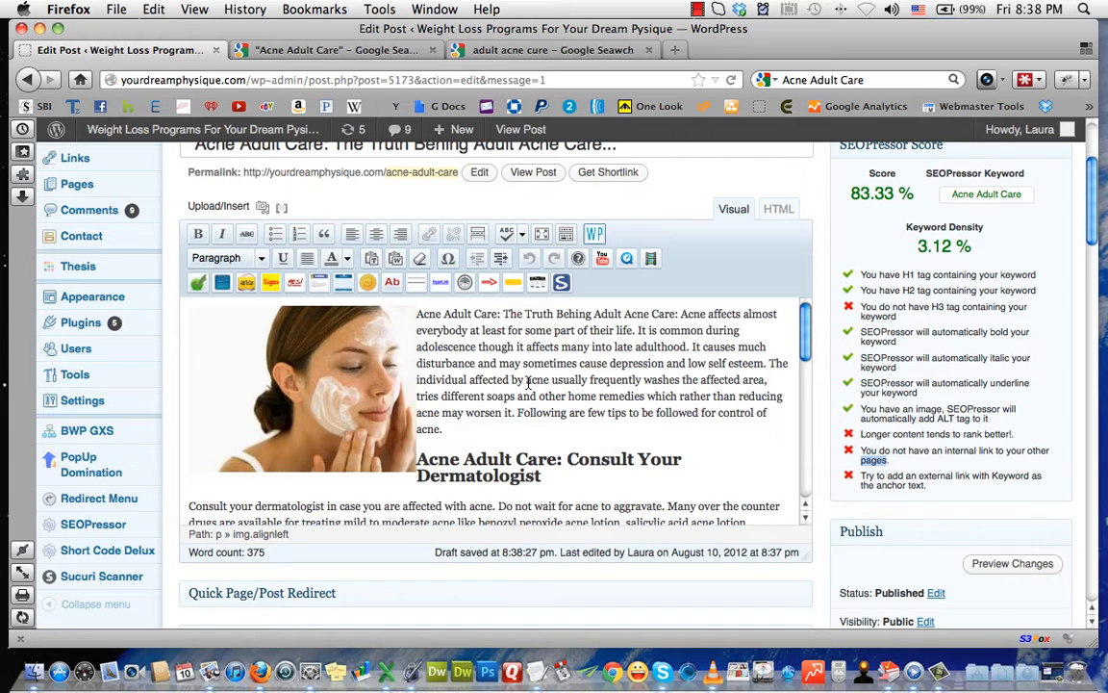
Link the phrase "acne usually frequently washes the affected area" to the existing post "Adult Acne Cure: 3 Different Ways To Cure Adult Acne…"
left_click_drag(527, 381, 766, 381)
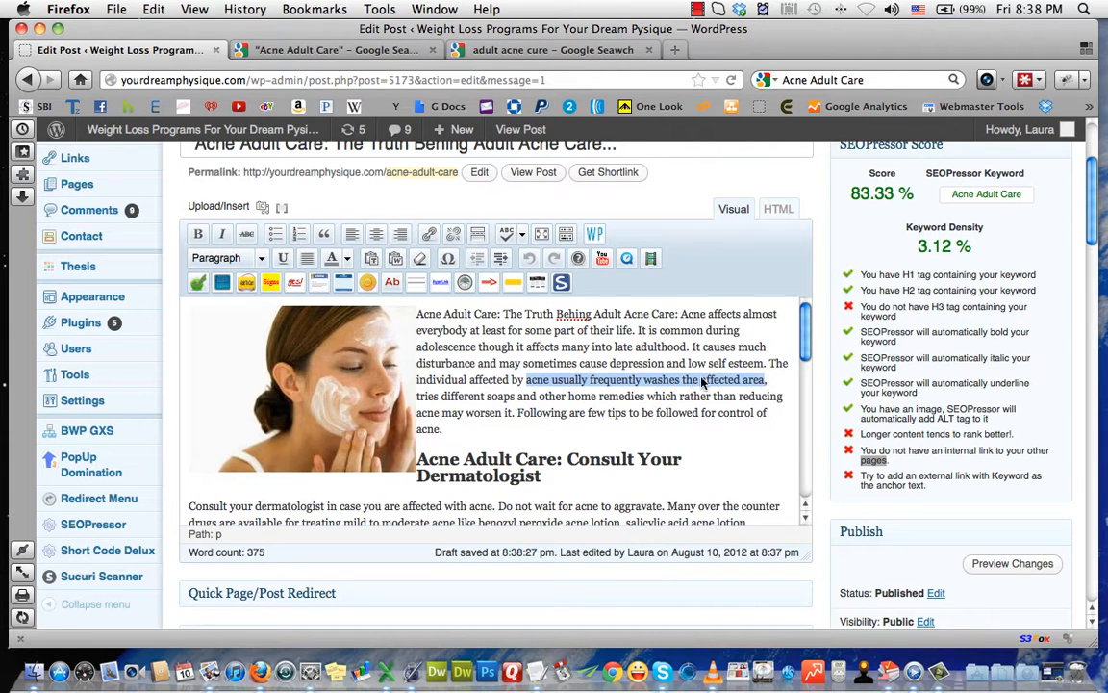
left_click(429, 240)
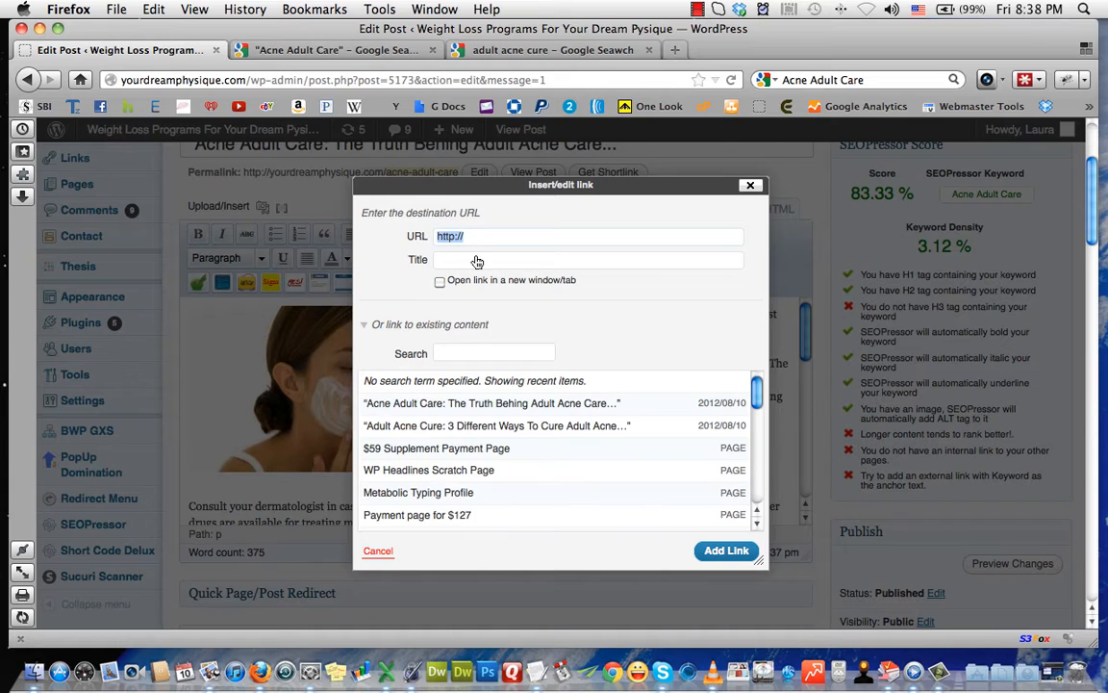
left_click(441, 429)
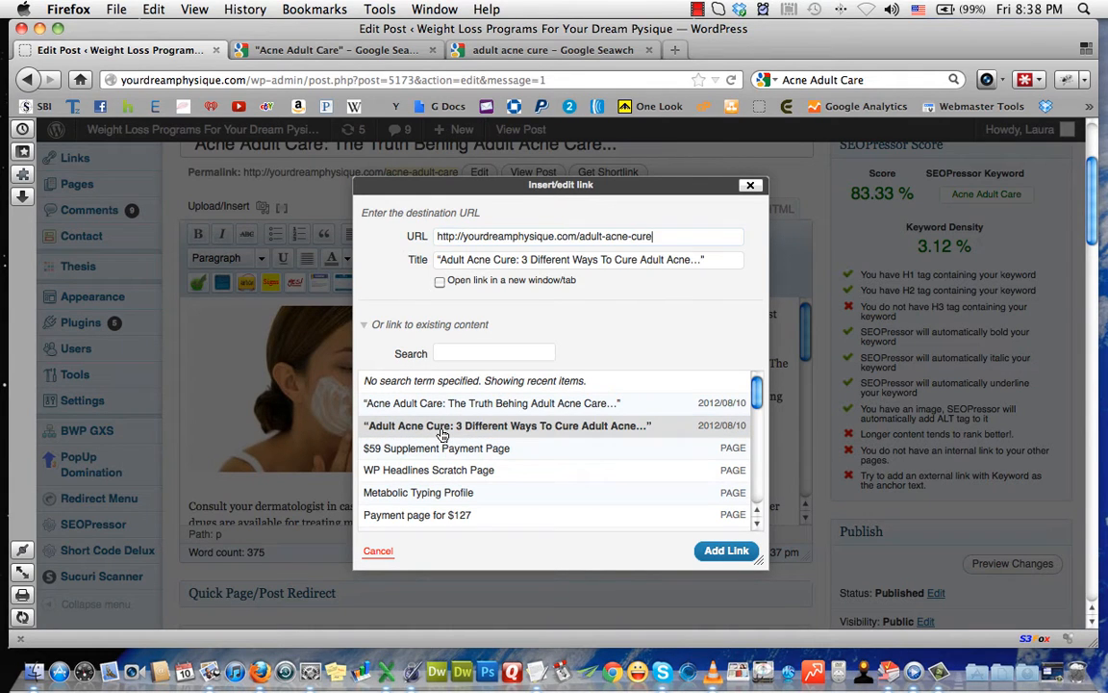
left_click(726, 551)
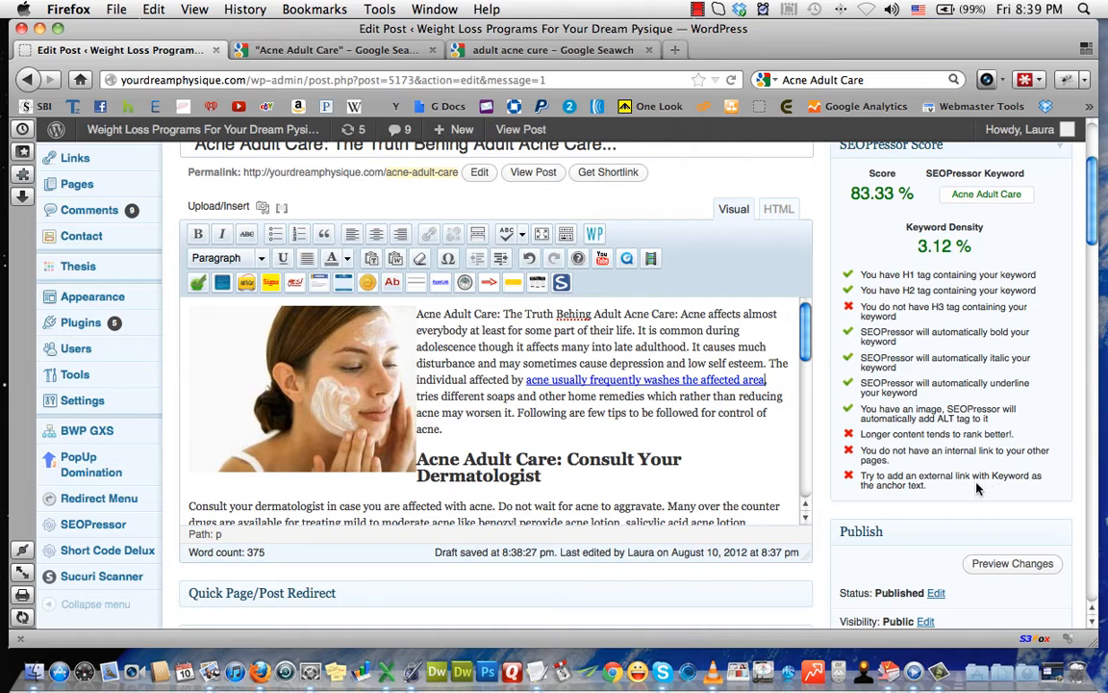
Start inserting a link on the first "Acne Adult Care" after "doctor before medication." in the dermatologist section
scroll(647, 445, "down", 2)
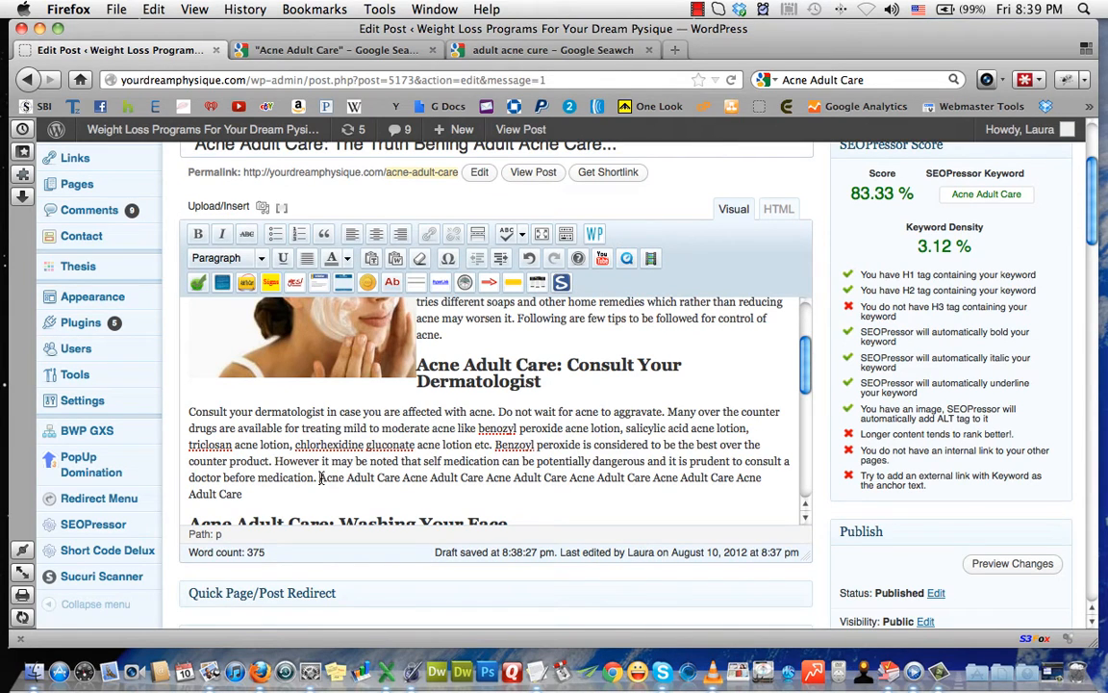
left_click_drag(322, 478, 376, 478)
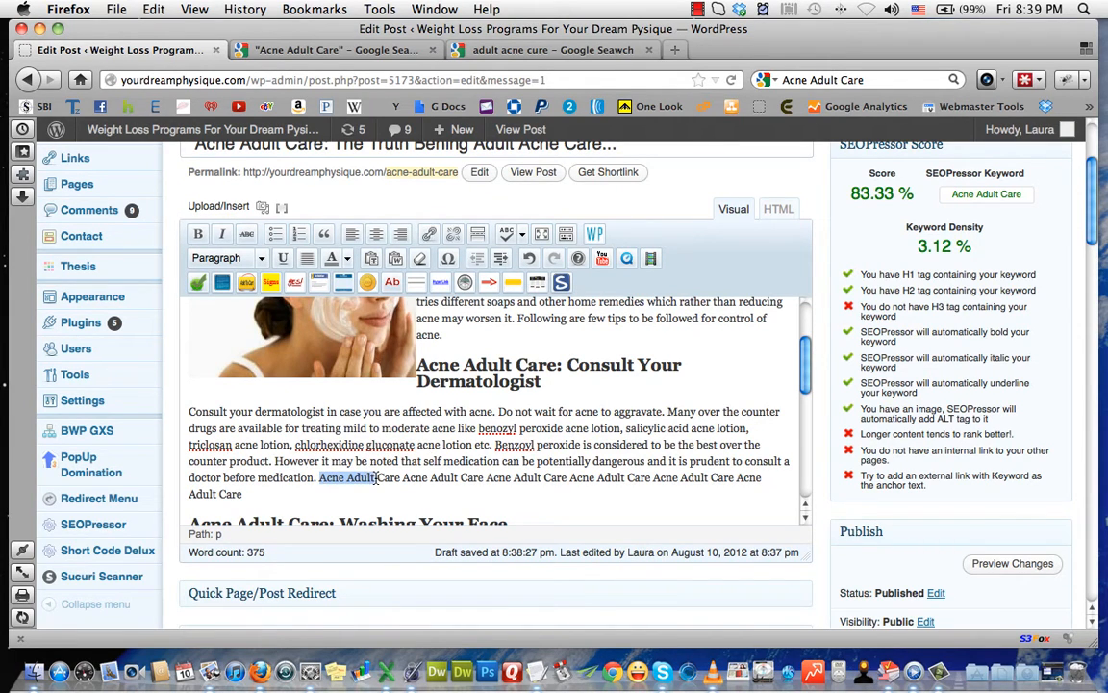
left_click(322, 478)
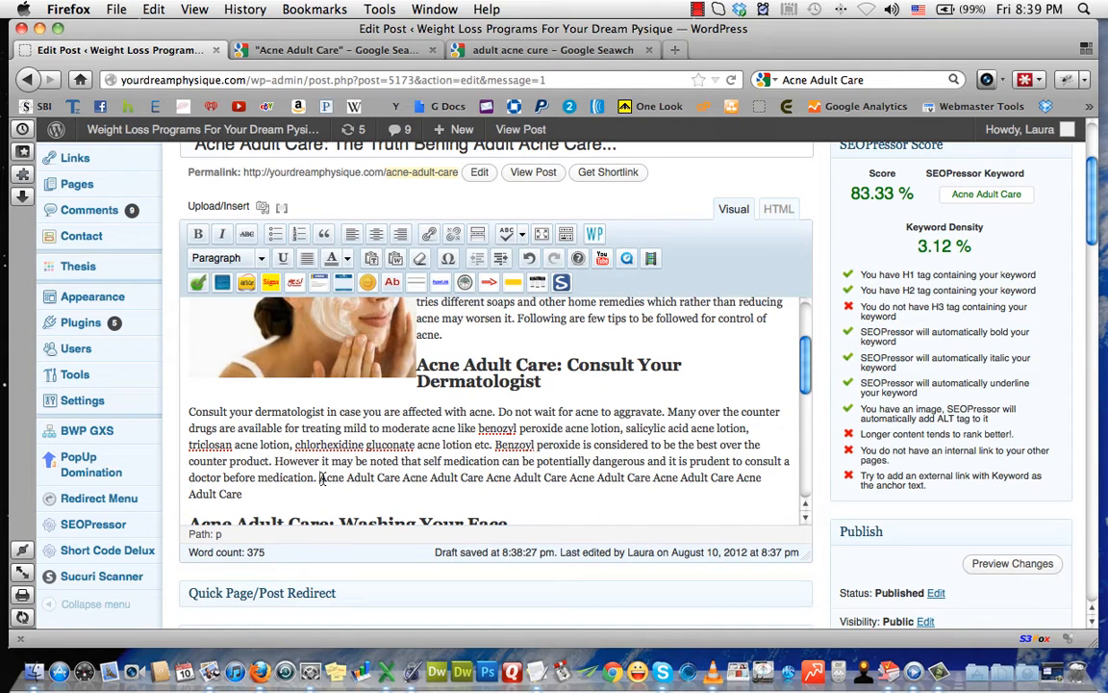
left_click_drag(322, 478, 400, 478)
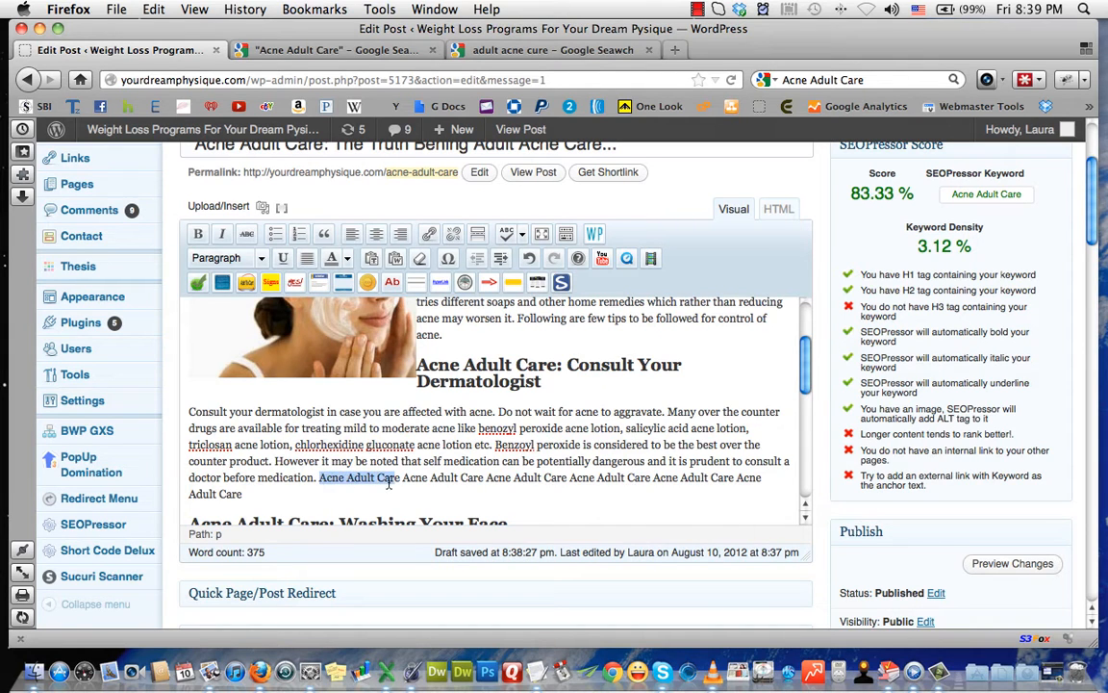
left_click(433, 234)
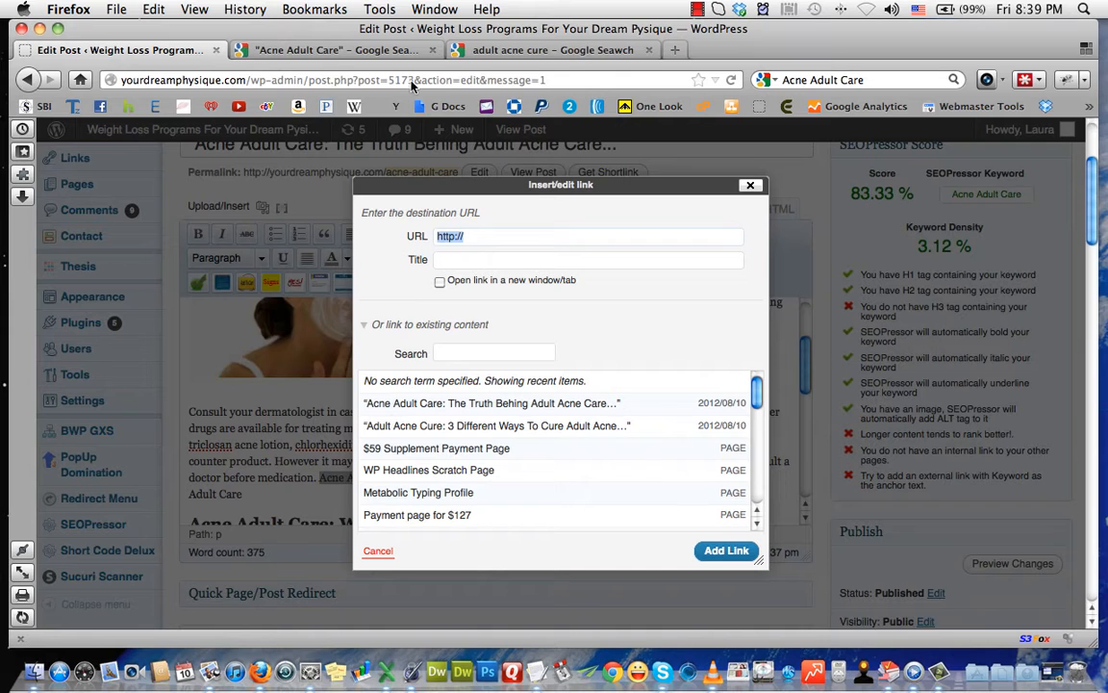
Open the "Acne Adult Care Tips - Black Seed Products" result from the Google search and copy its web address
left_click(369, 51)
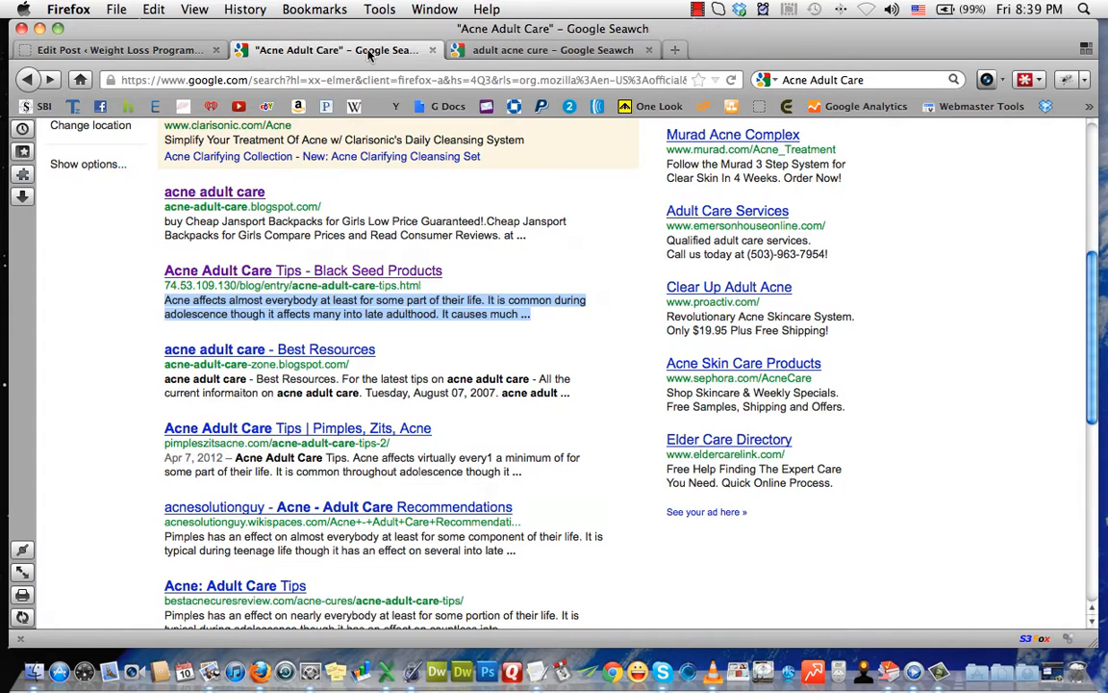
left_click(299, 274)
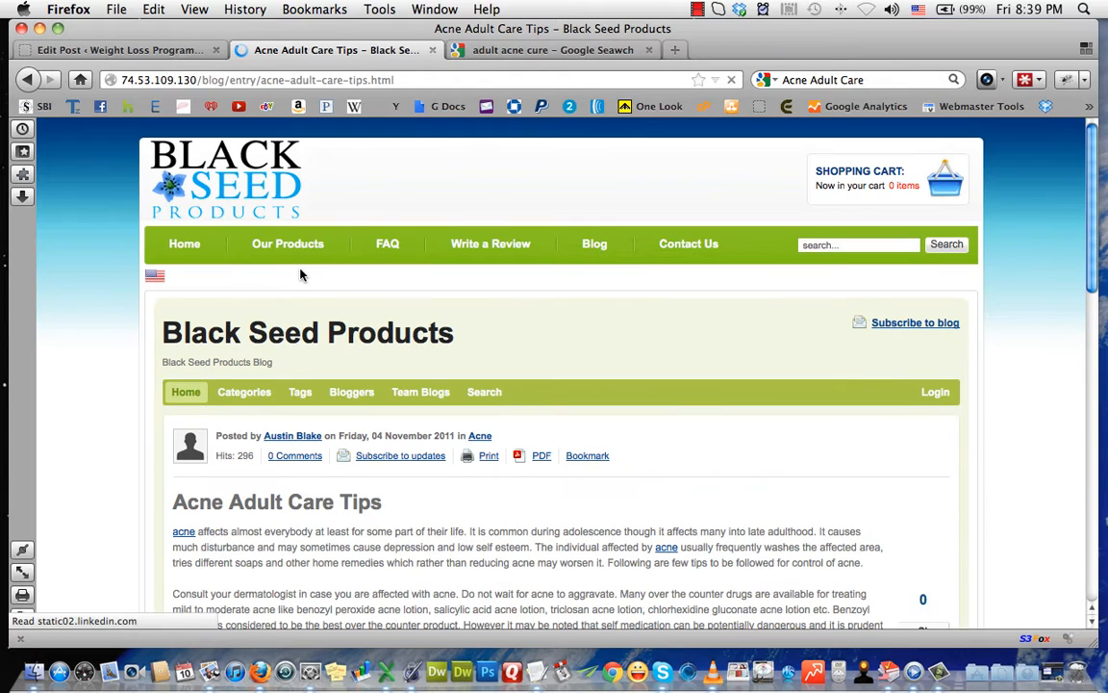
left_click(310, 83)
key("super+c")
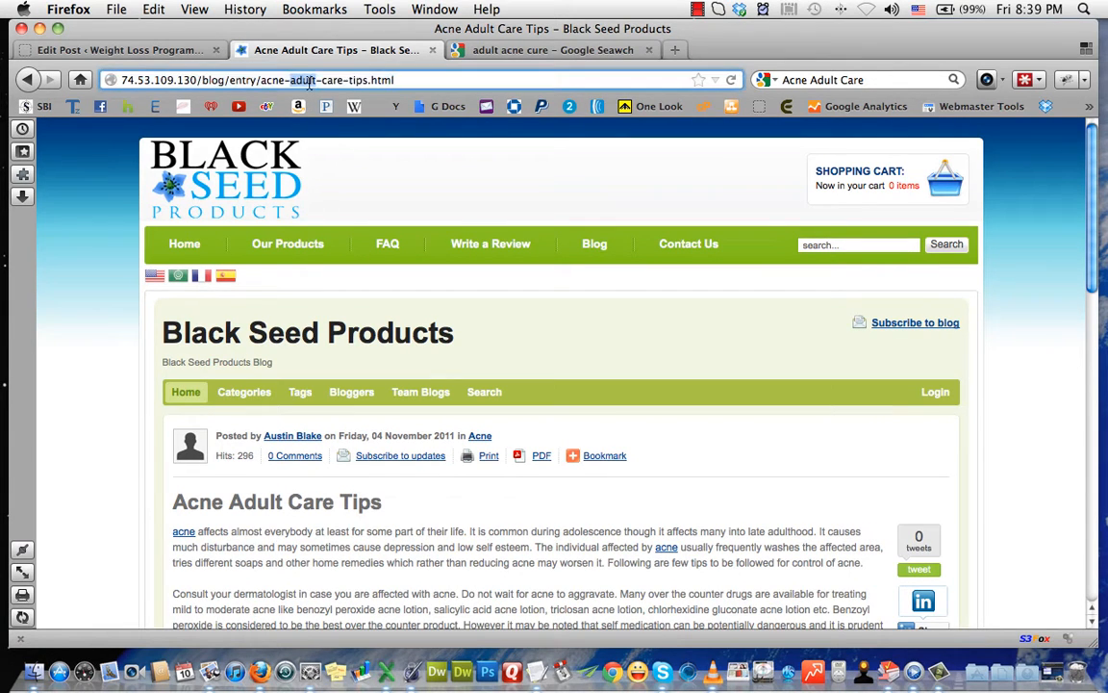
left_click(115, 50)
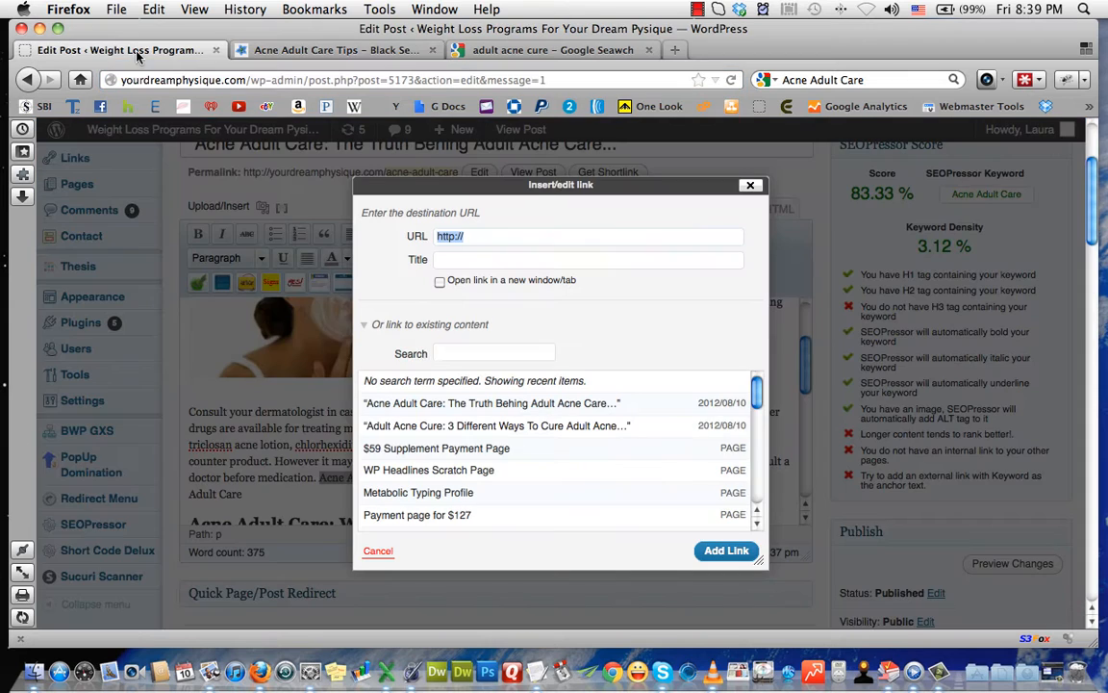
left_click(473, 237)
key("super+v")
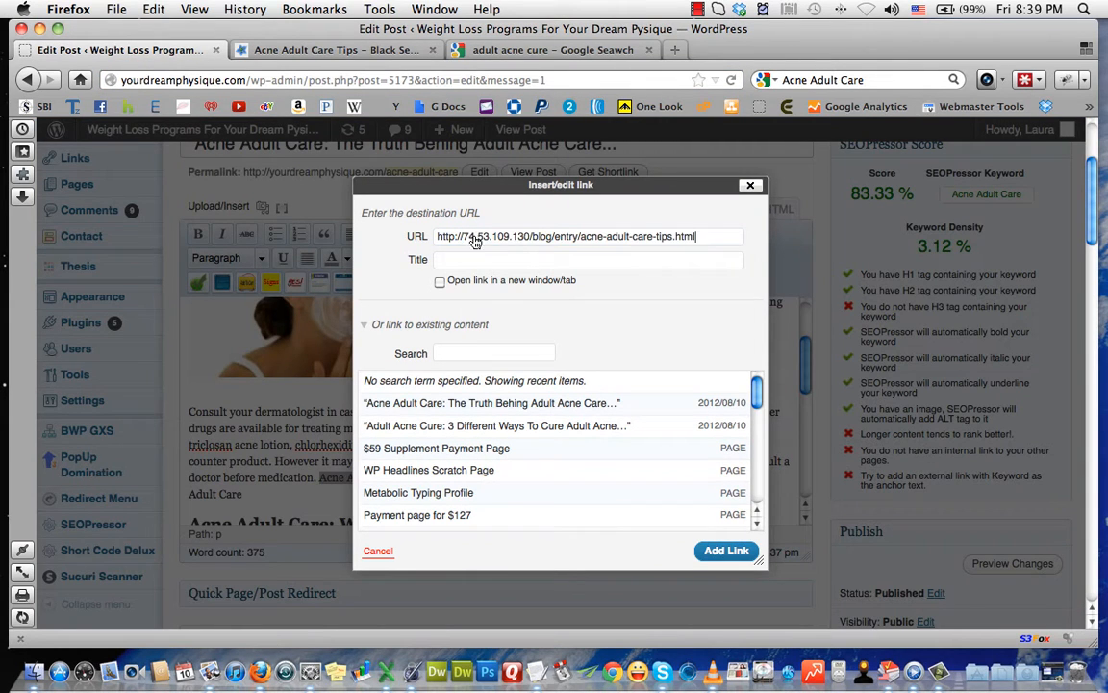
left_click(726, 552)
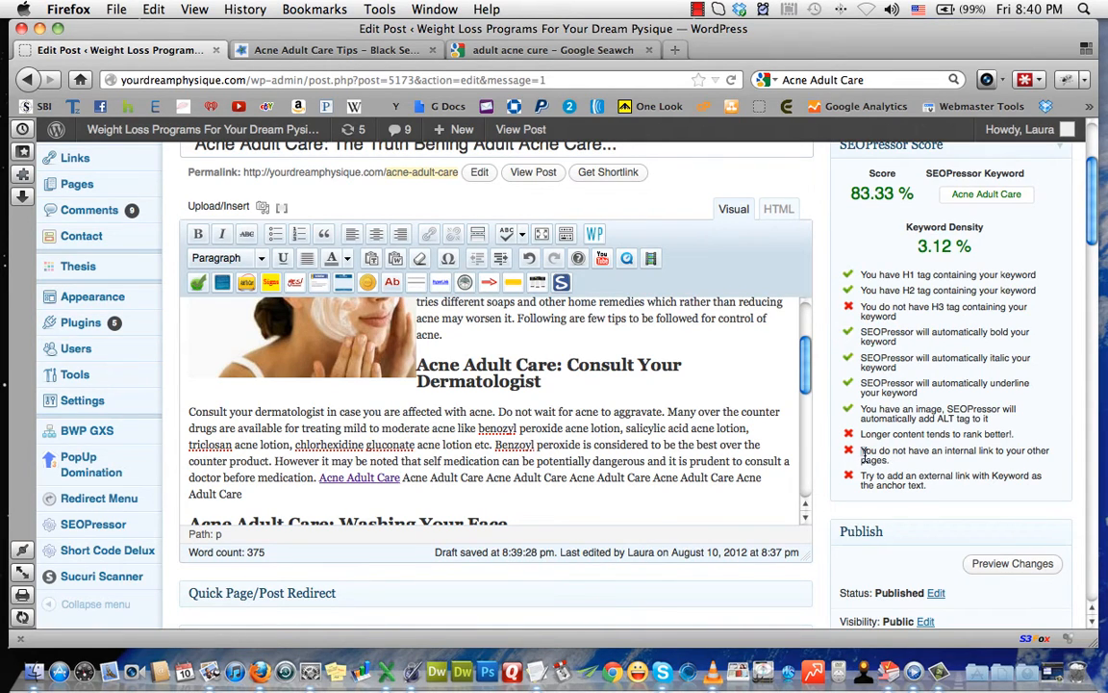
Update the published post with the new links and review its SEOPressor score and remaining checklist items
left_click_drag(862, 450, 862, 478)
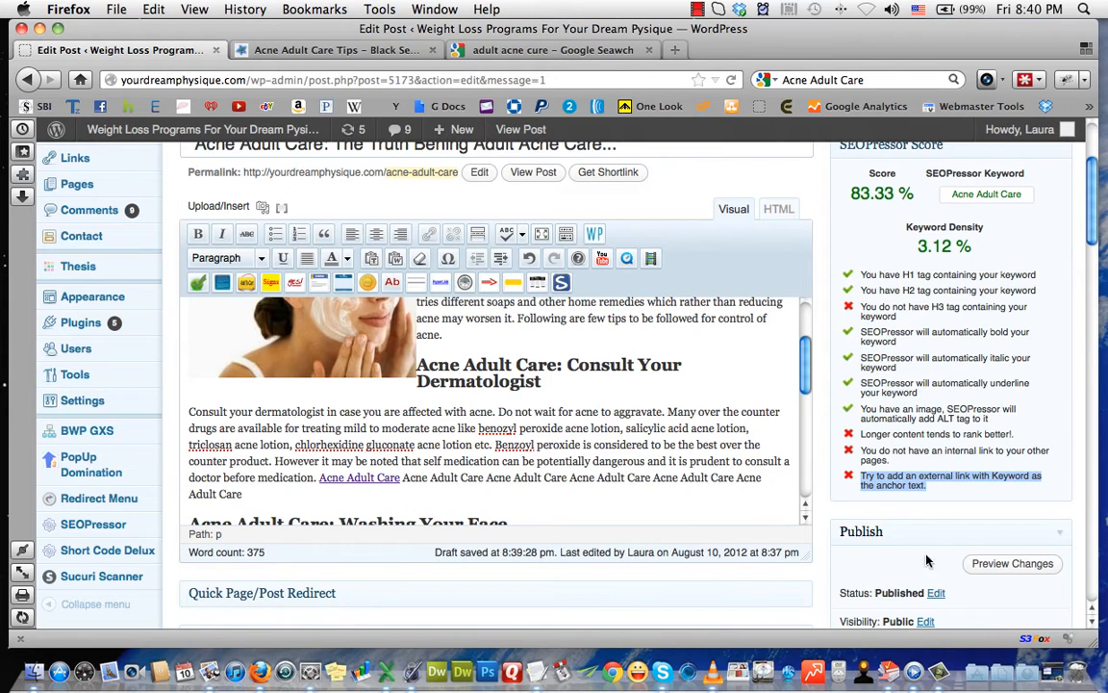
scroll(841, 452, "down", 5)
left_click(1001, 504)
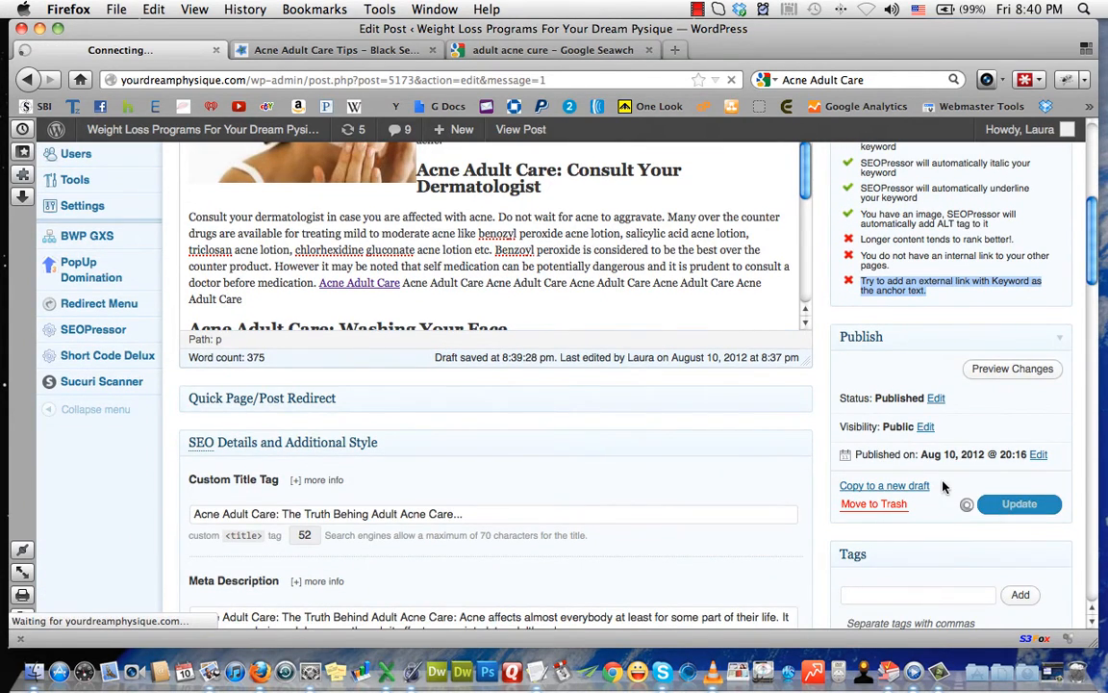
scroll(946, 489, "up", 5)
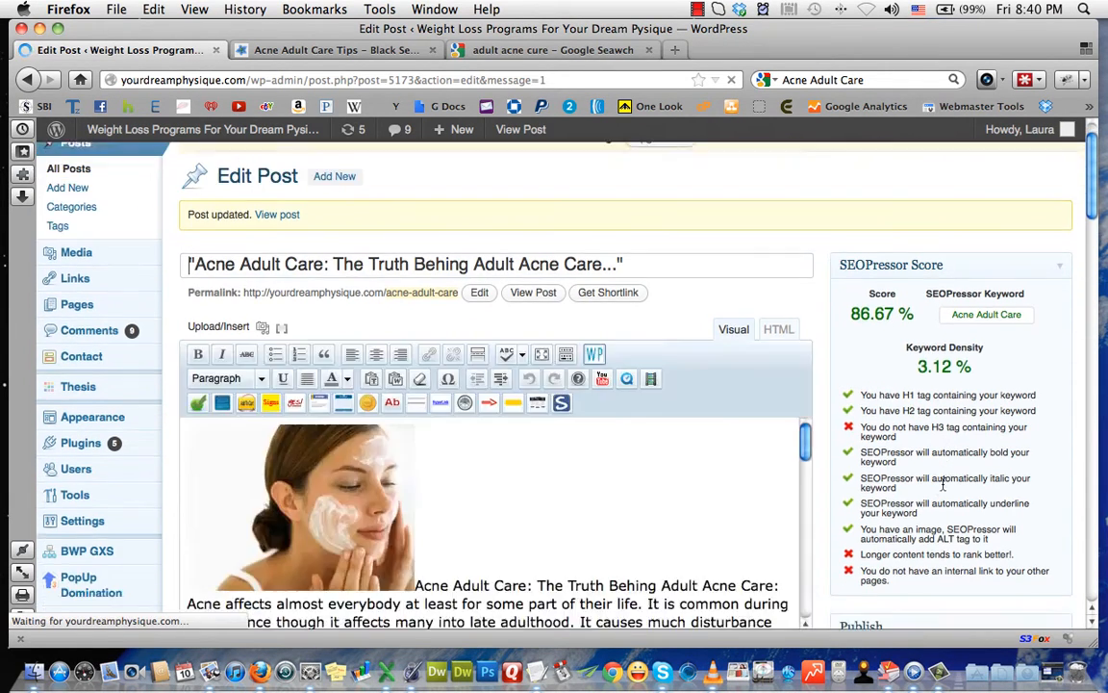
scroll(894, 433, "down", 3)
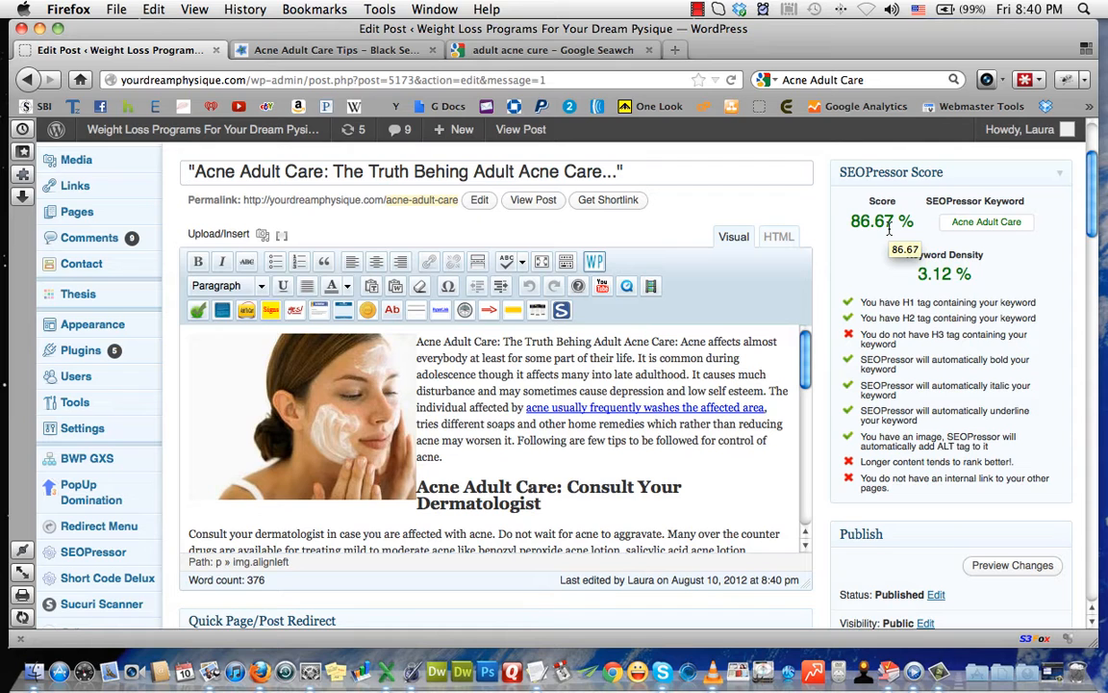
scroll(878, 452, "down", 1)
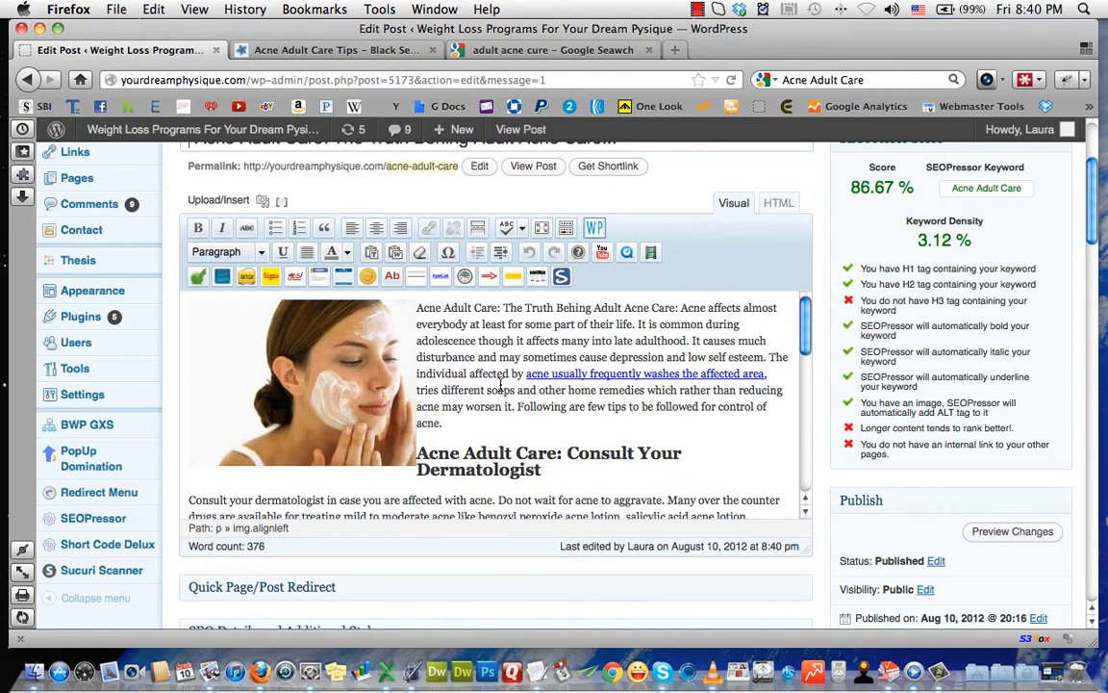
triple_click(884, 429)
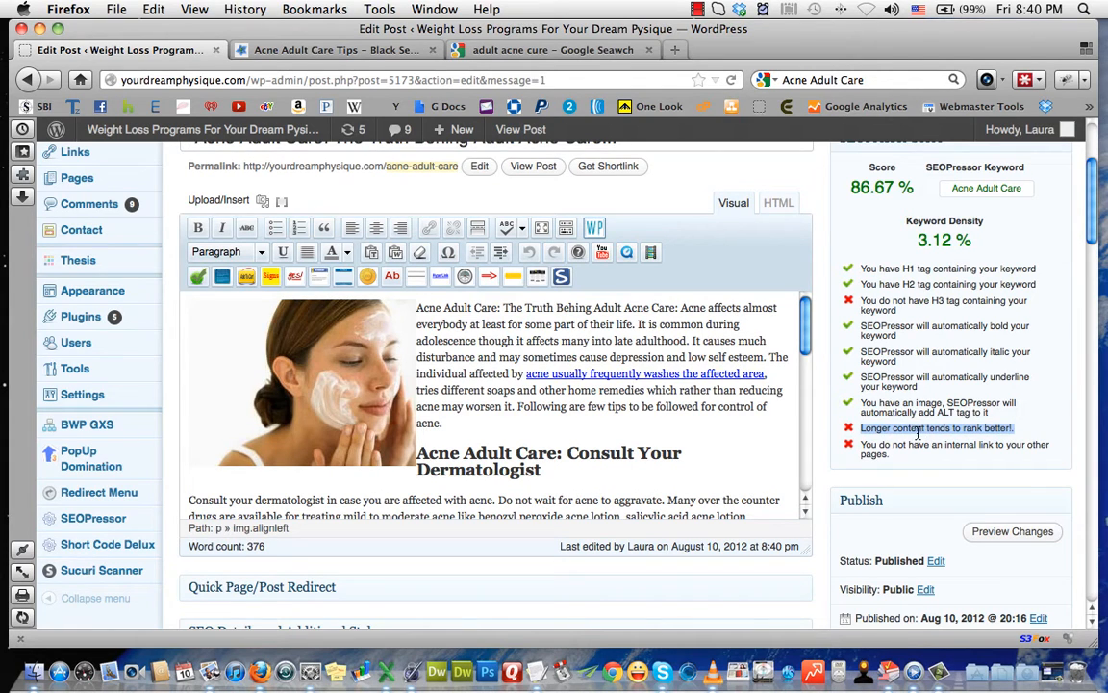
left_click(698, 8)
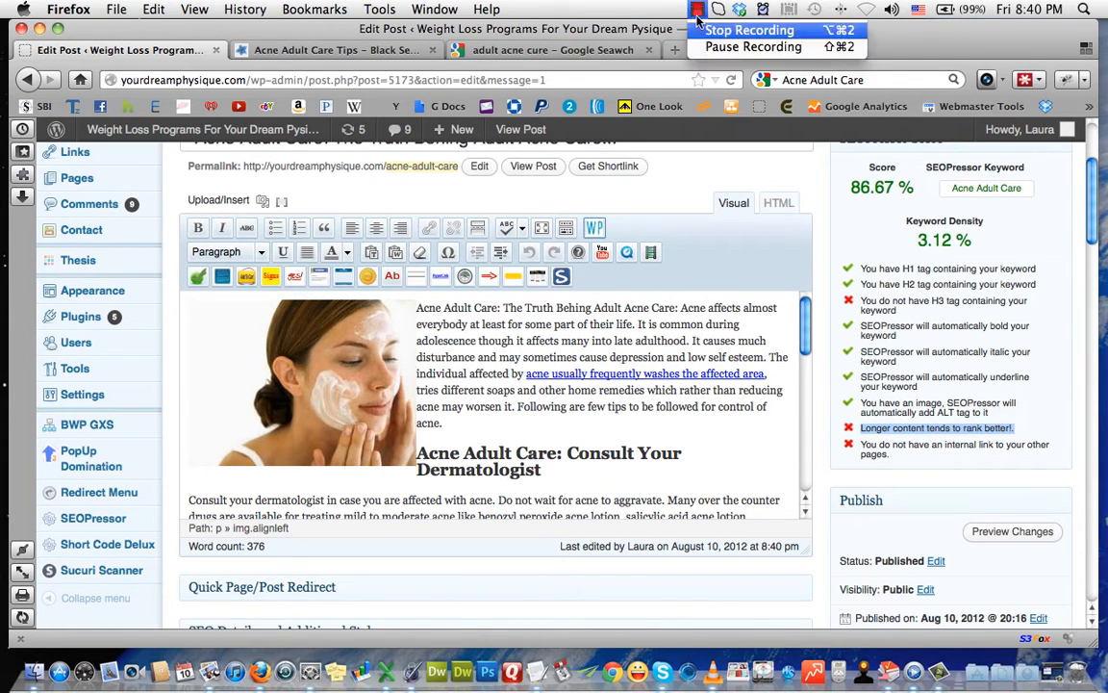
left_click(710, 48)
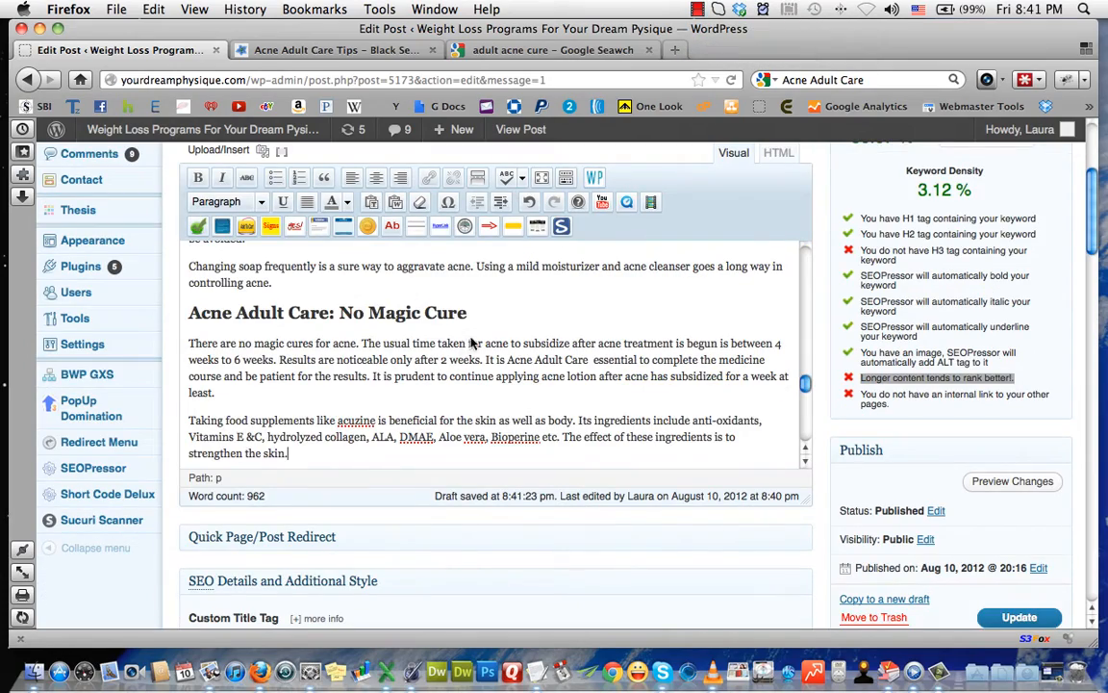
Look through the lengthened article from the closing paragraphs back to the introduction and check its word count
scroll(455, 372, "up", 3)
scroll(455, 372, "down", 2)
scroll(455, 372, "up", 1)
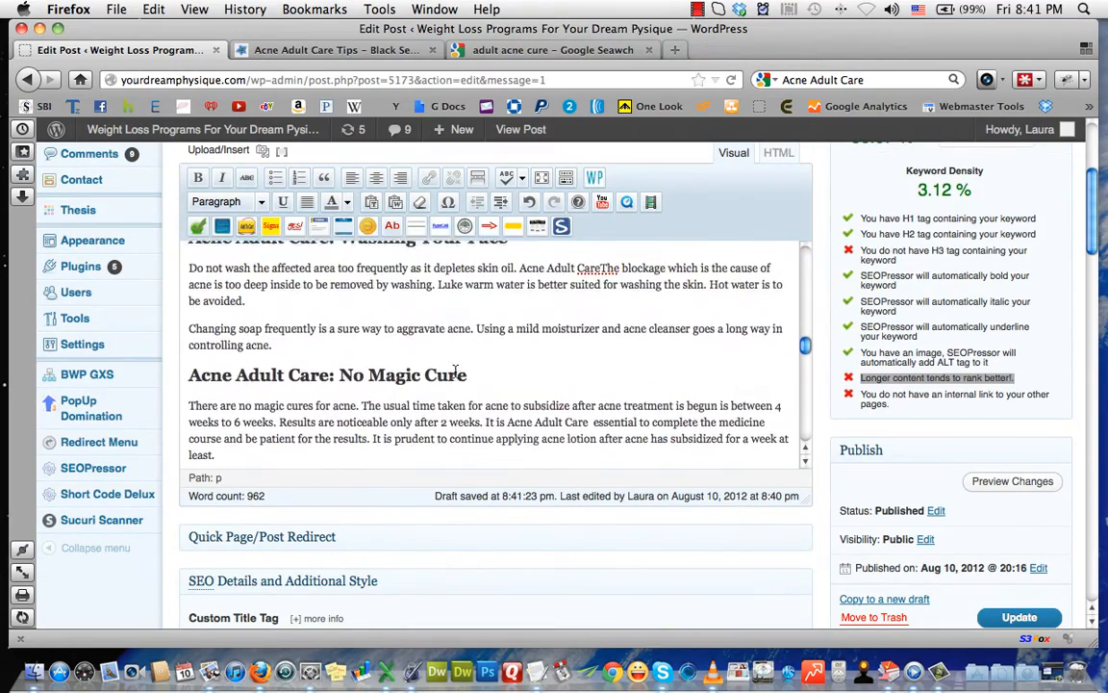
scroll(455, 372, "down", 4)
scroll(455, 372, "down", 4)
scroll(456, 372, "up", 4)
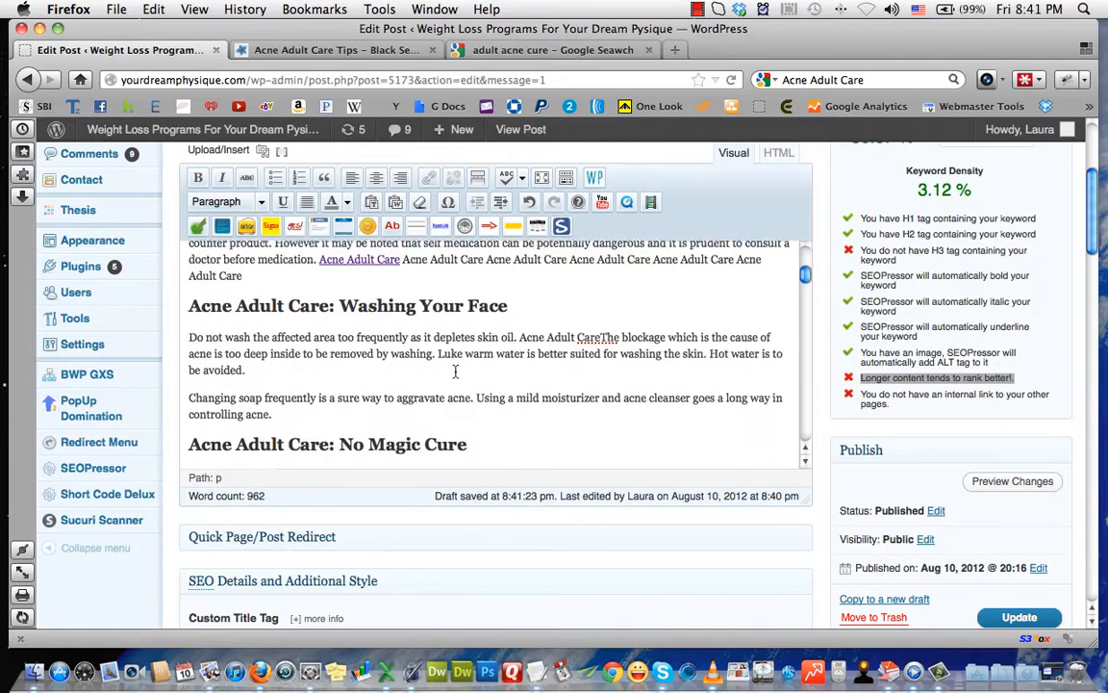
scroll(457, 374, "up", 2)
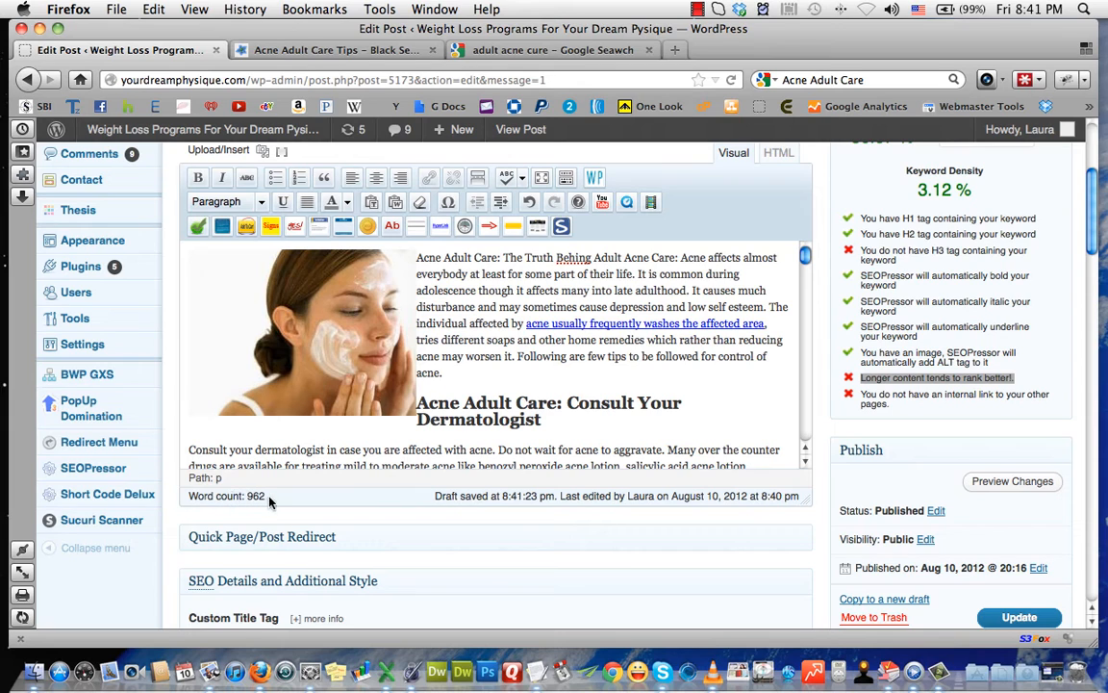
Update the post with the longer content and recheck the SEOPressor score, keyword density and checklist
scroll(969, 536, "down", 2)
left_click(1012, 554)
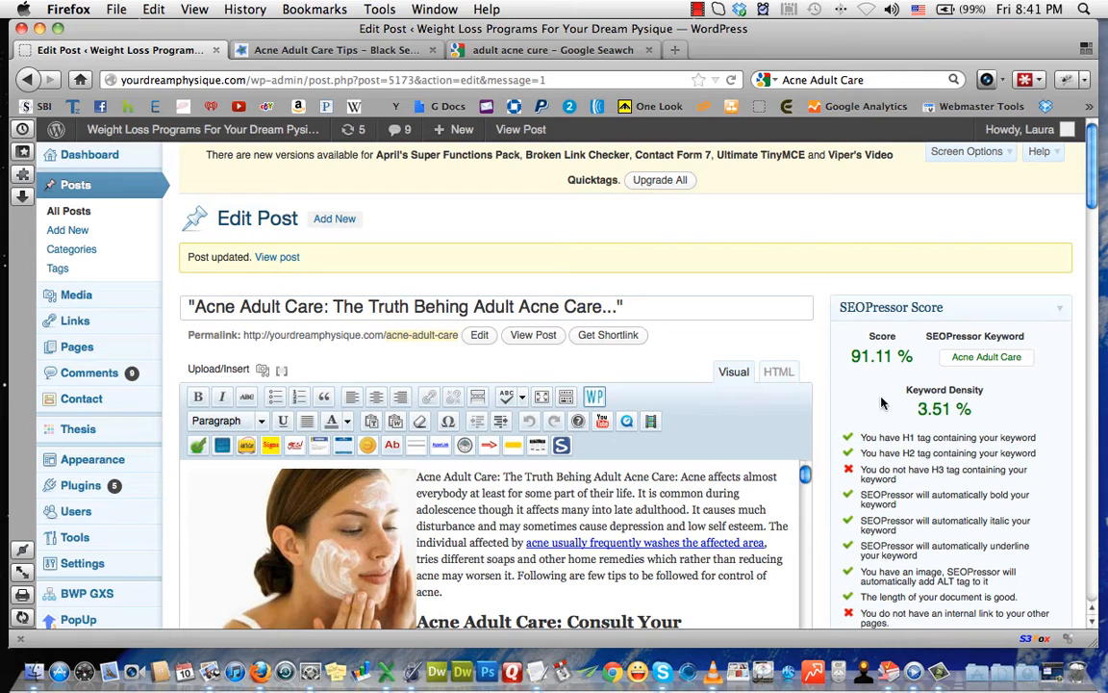
scroll(866, 360, "down", 2)
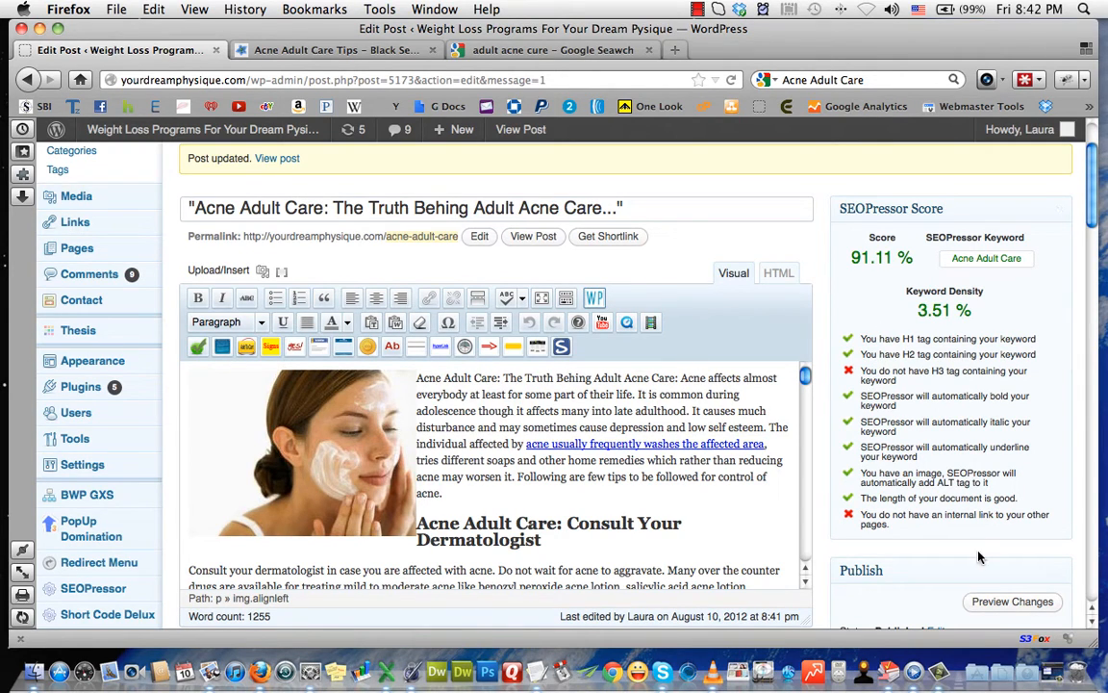
Review the SEOPressor checklist and open a preview of the updated "Acne Adult Care" post
scroll(837, 329, "up", 1)
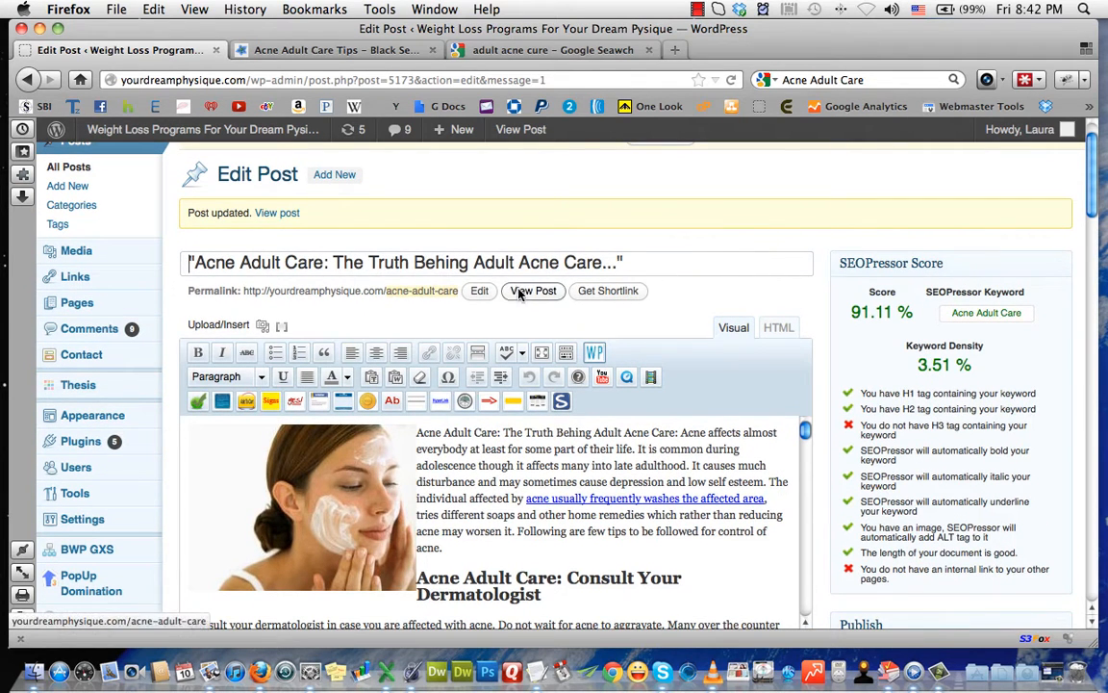
scroll(905, 378, "down", 1)
scroll(904, 378, "up", 1)
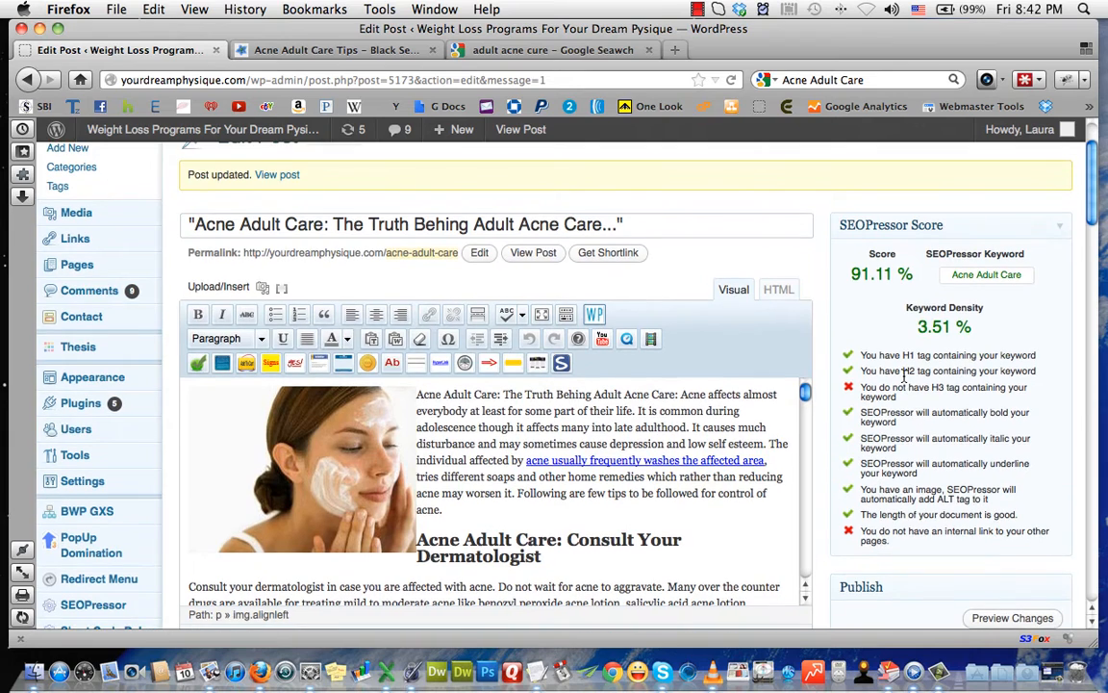
scroll(904, 378, "down", 4)
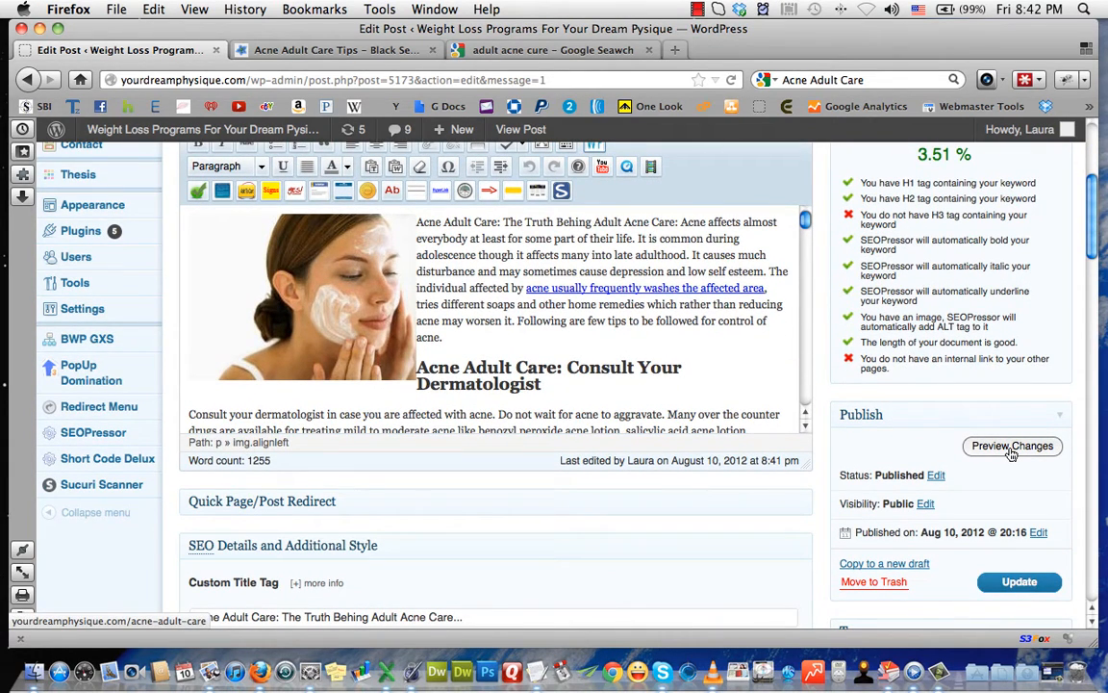
left_click(1012, 446)
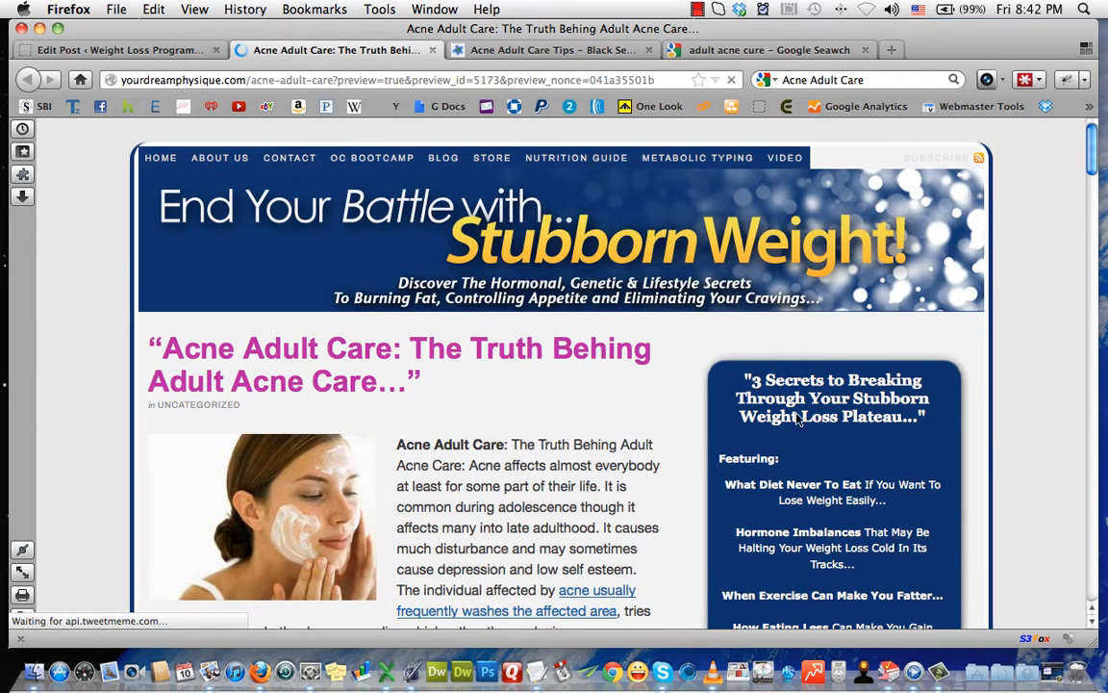
Look through the previewed article from title to repeated sections, checking the headings, links and bold, italic and underlined keywords
scroll(532, 395, "down", 5)
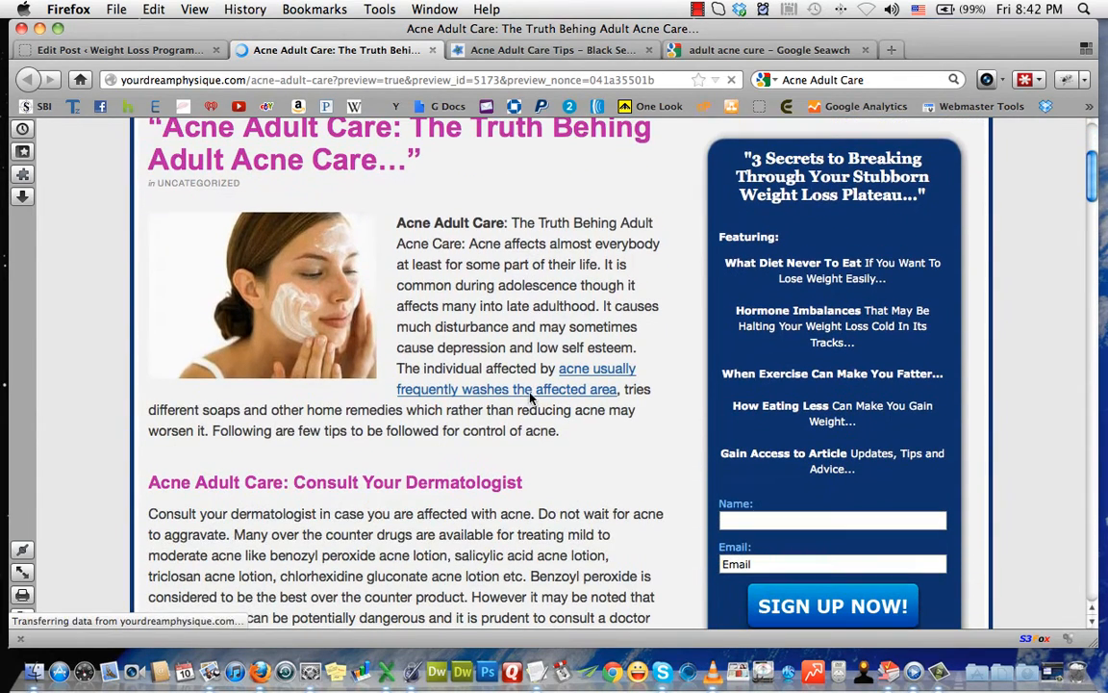
scroll(336, 162, "up", 2)
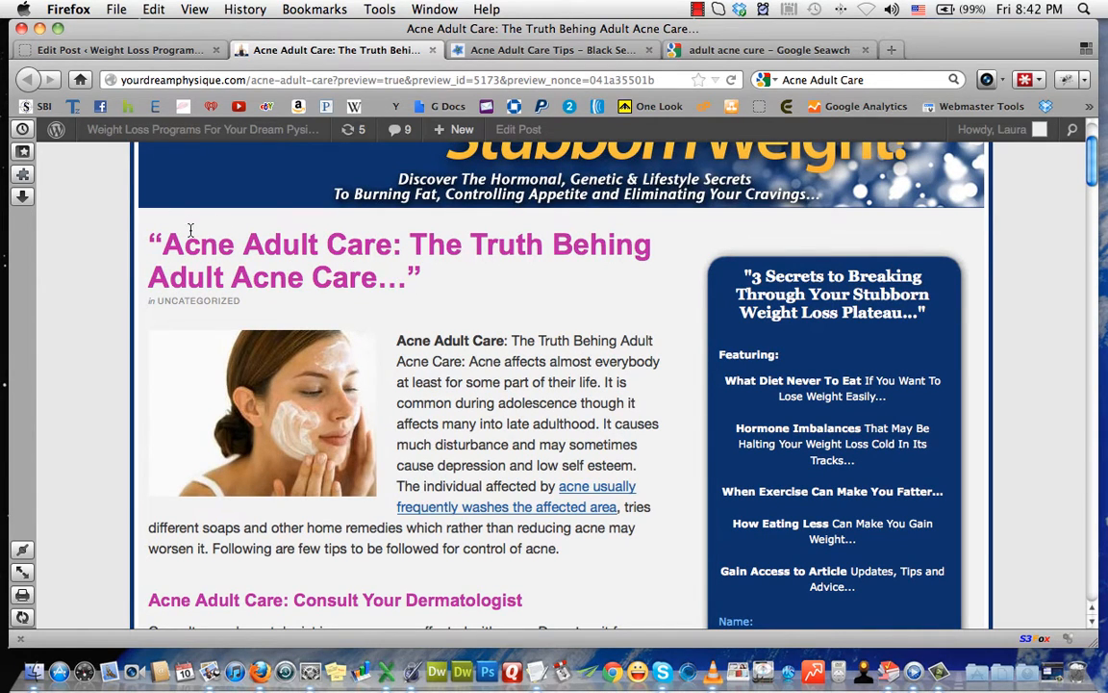
scroll(402, 273, "down", 3)
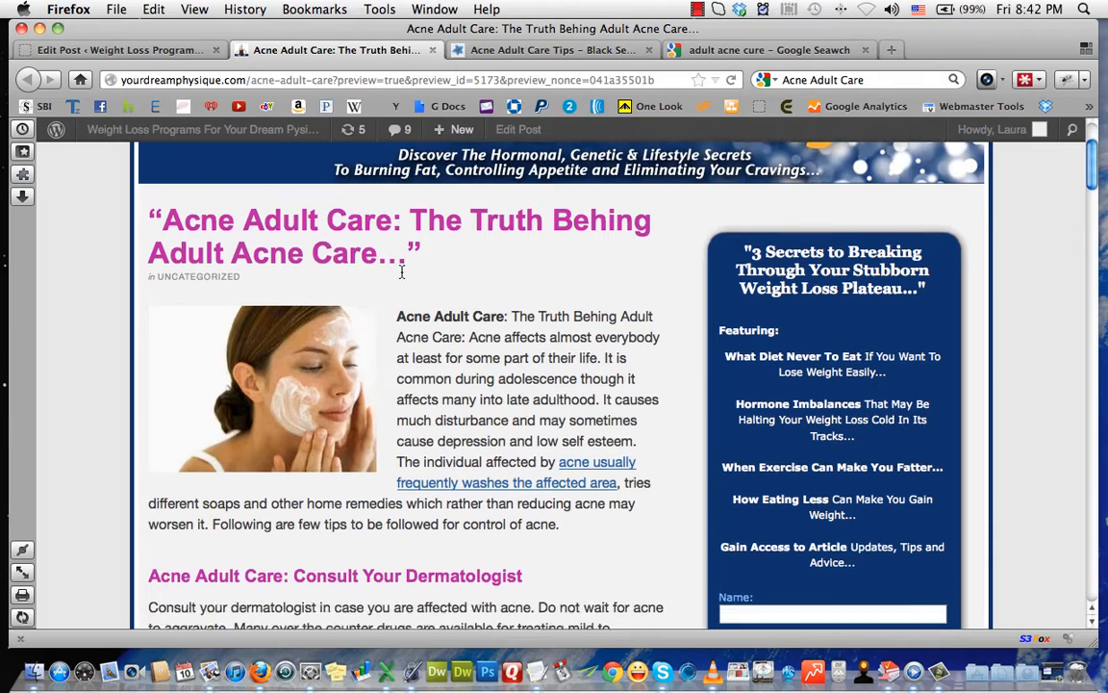
scroll(402, 272, "down", 4)
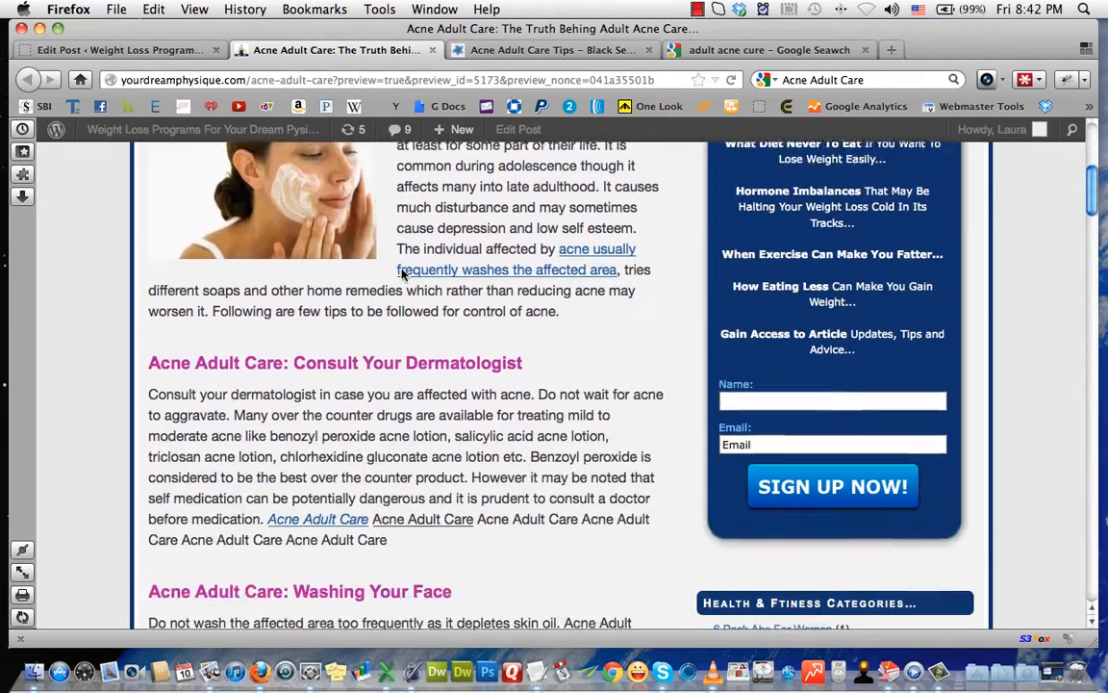
scroll(222, 361, "down", 4)
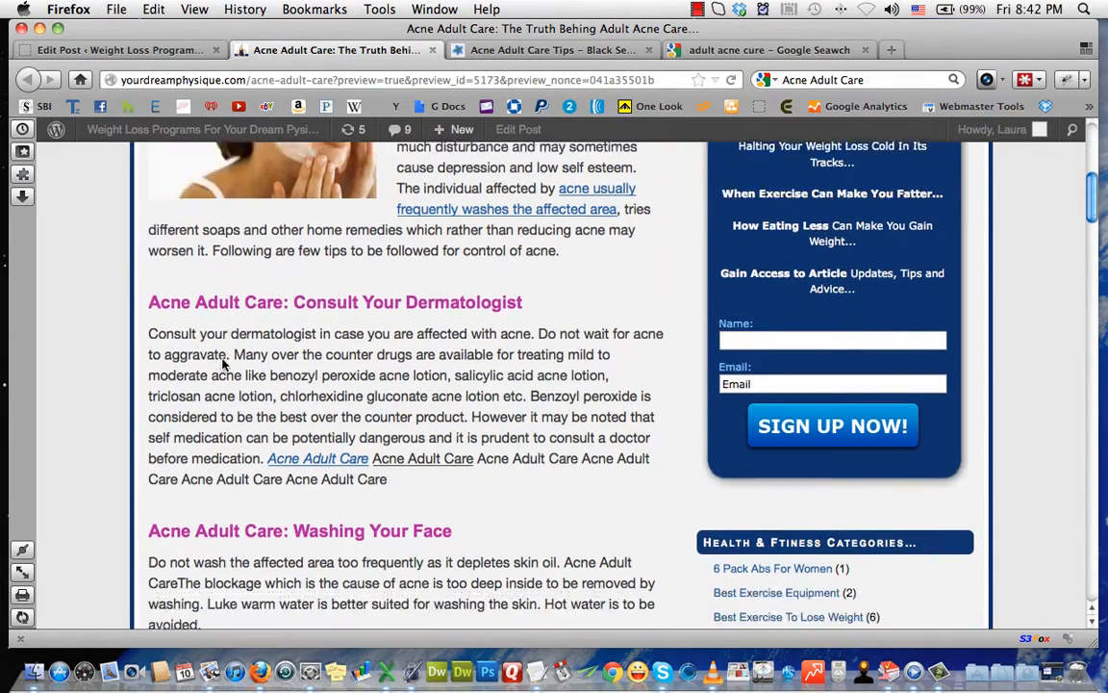
scroll(199, 435, "down", 8)
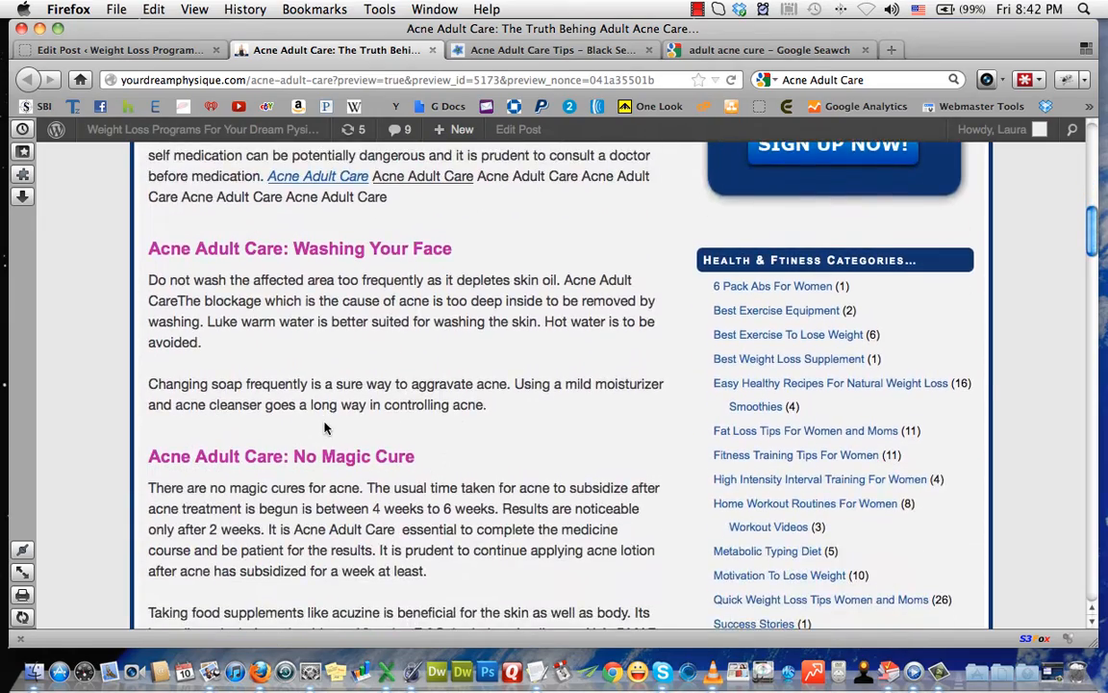
scroll(289, 423, "down", 4)
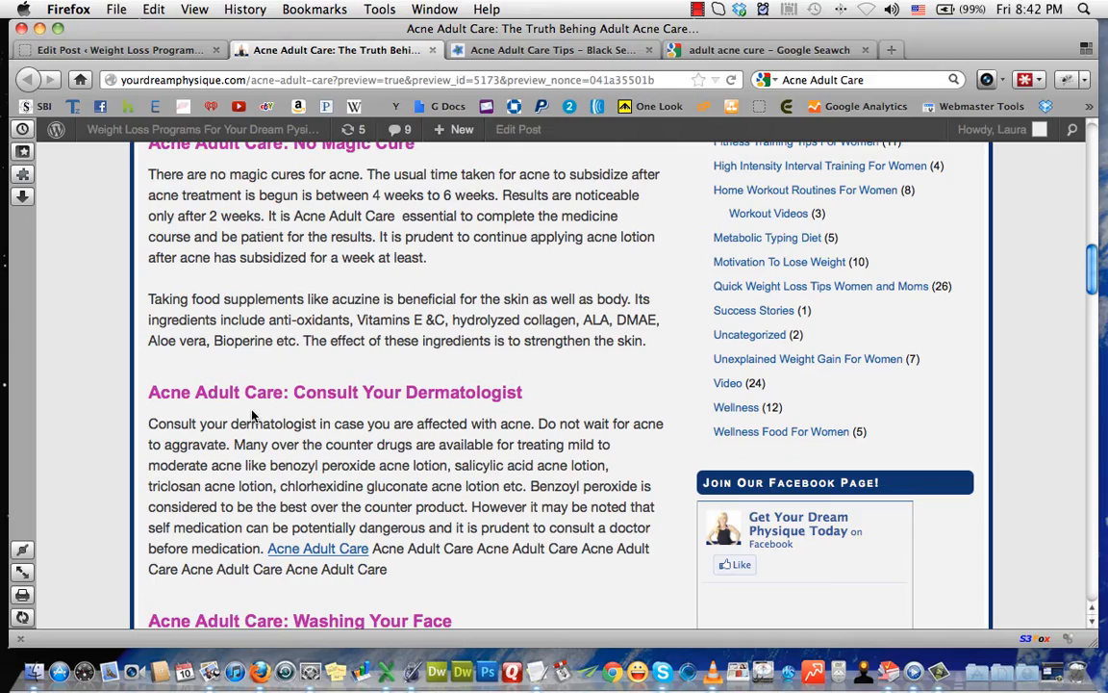
scroll(256, 412, "down", 1)
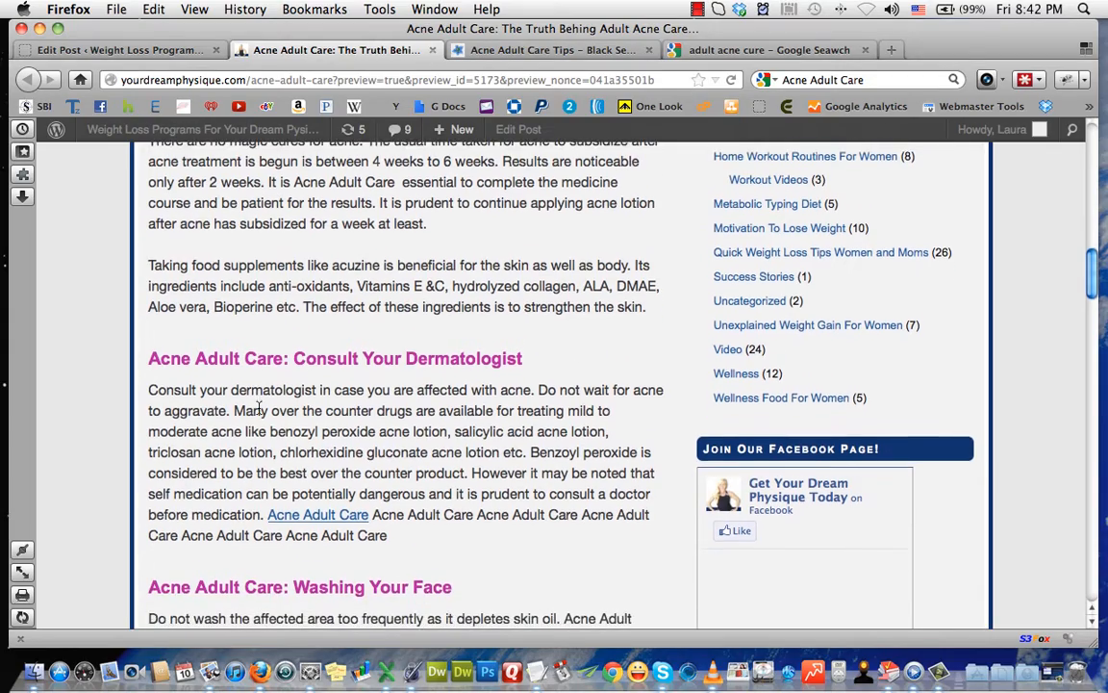
scroll(258, 410, "down", 10)
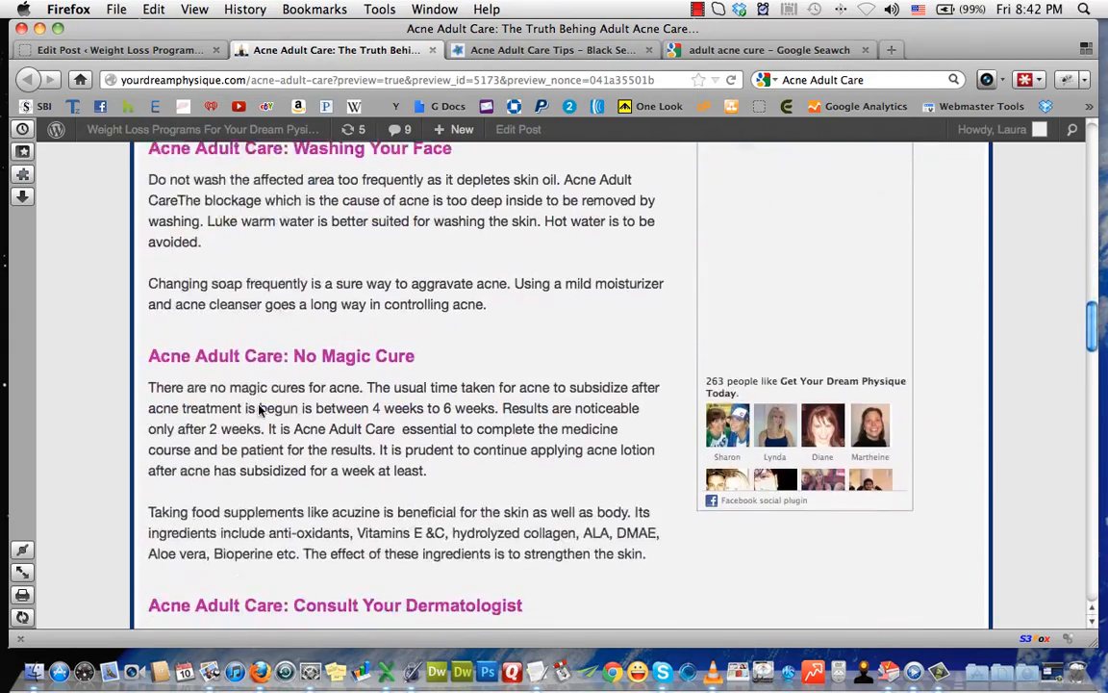
scroll(258, 410, "down", 9)
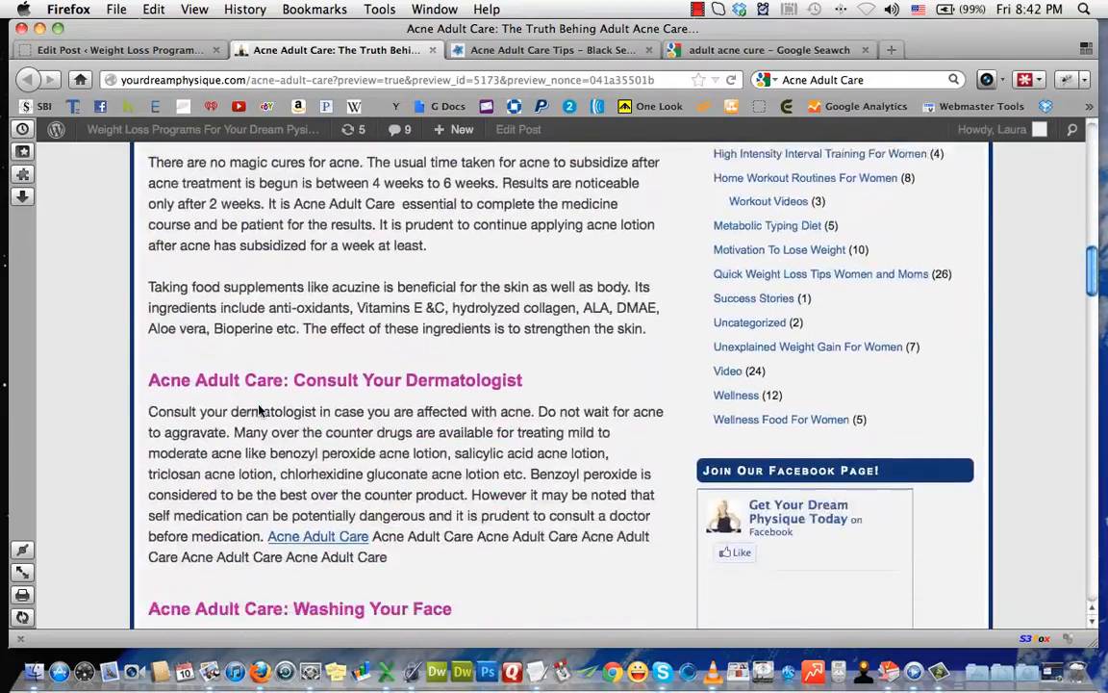
scroll(259, 411, "down", 2)
scroll(259, 411, "up", 20)
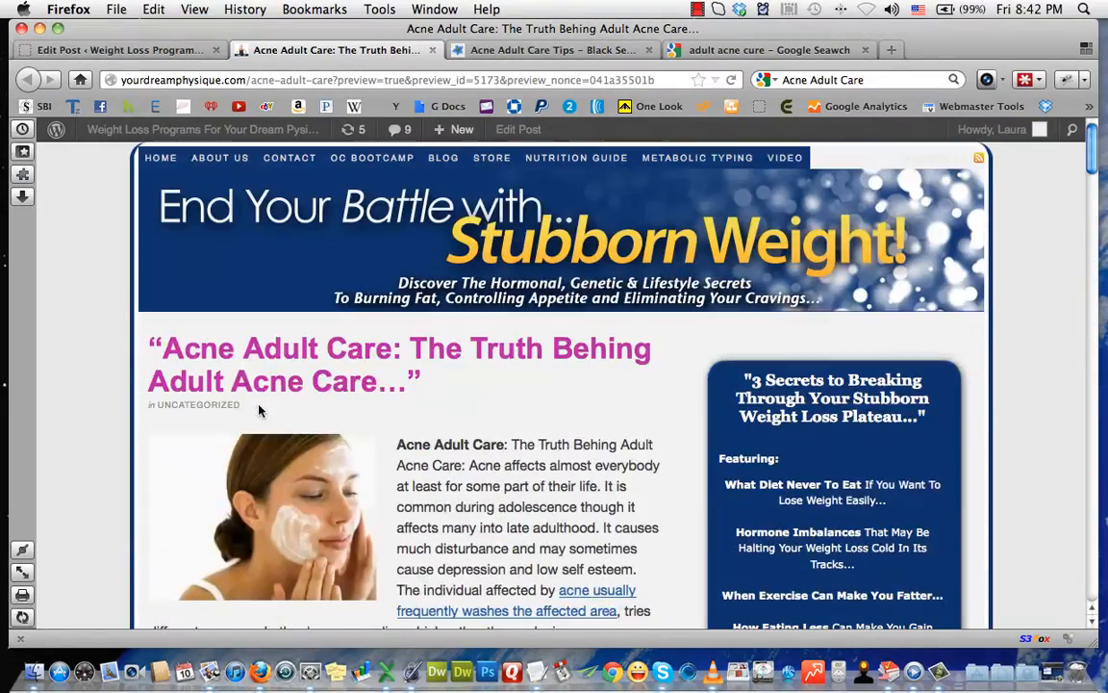
Return to the post editor, assign the post to the Wellness category and update the post
left_click(144, 49)
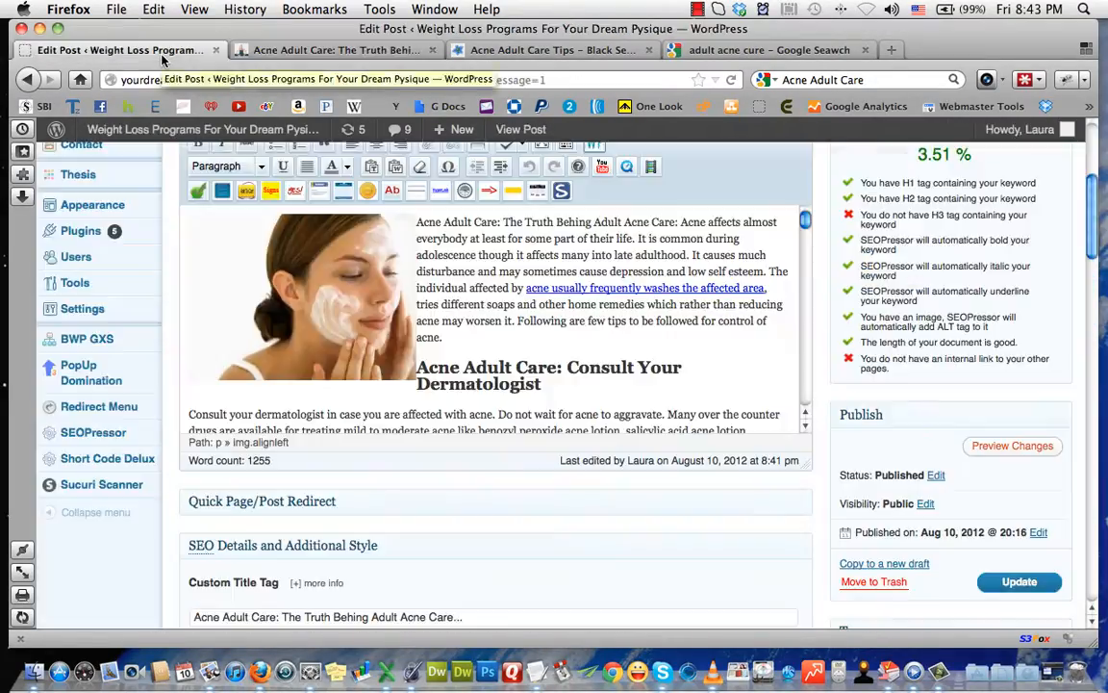
scroll(833, 351, "down", 6)
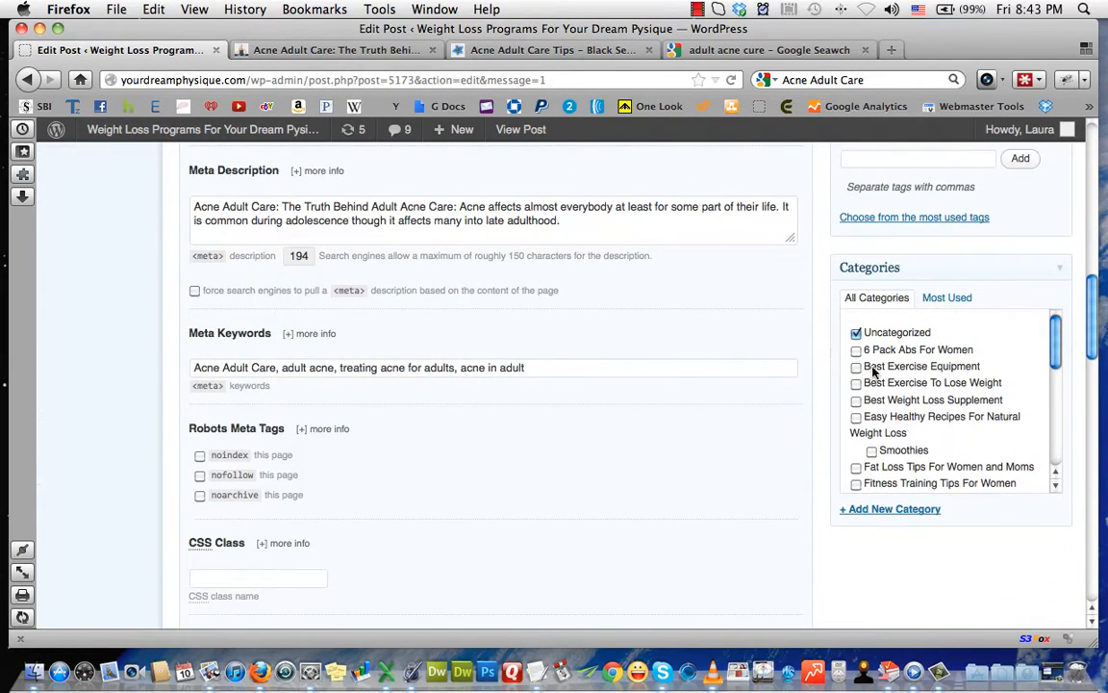
scroll(933, 399, "down", 3)
scroll(932, 399, "down", 5)
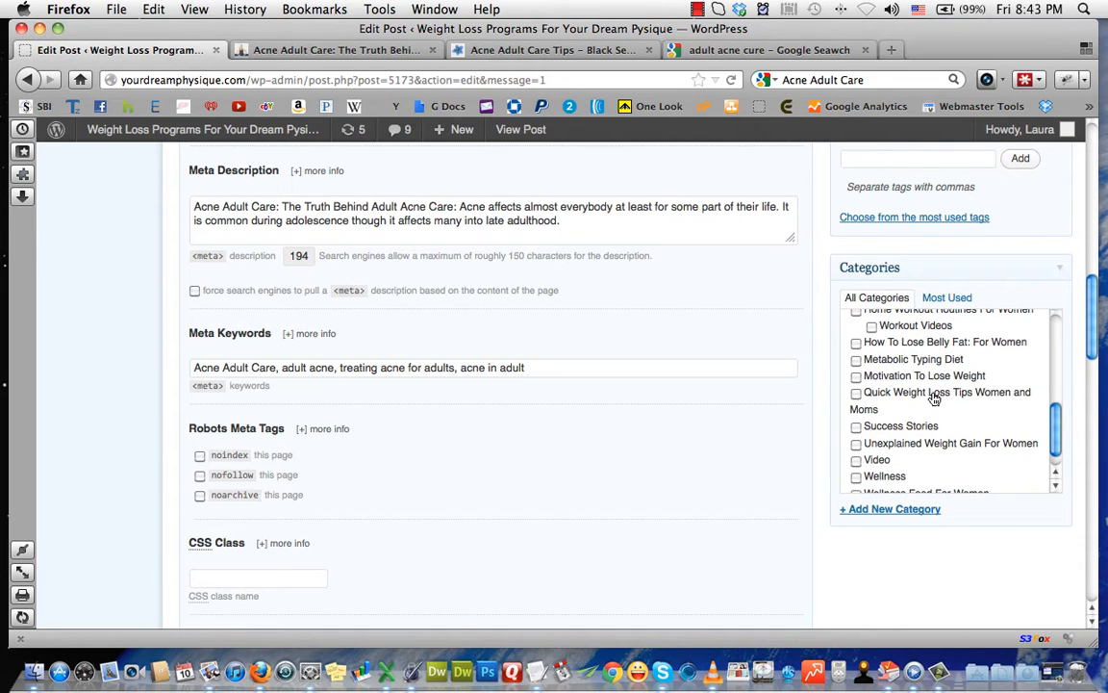
scroll(935, 398, "down", 1)
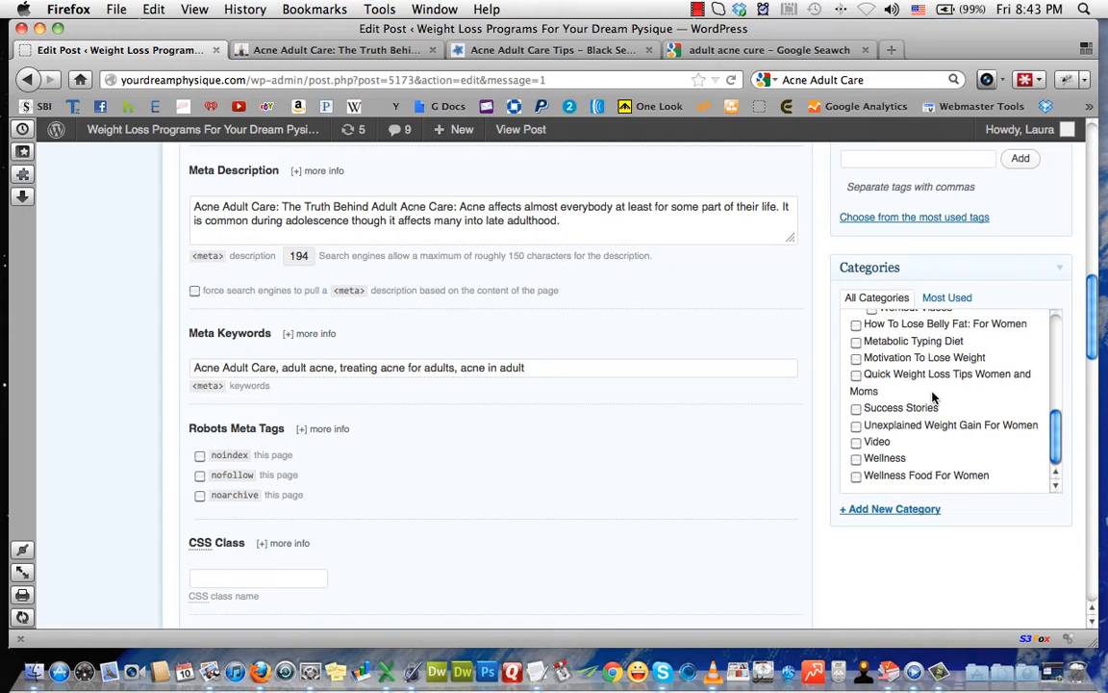
scroll(932, 396, "up", 5)
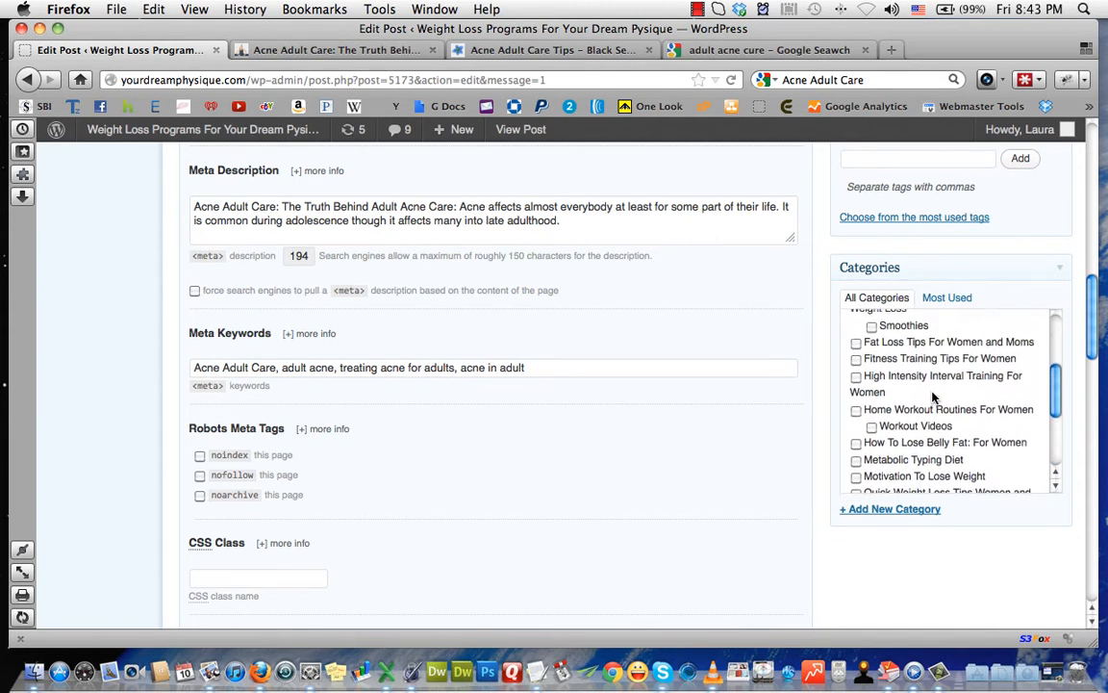
scroll(934, 398, "up", 10)
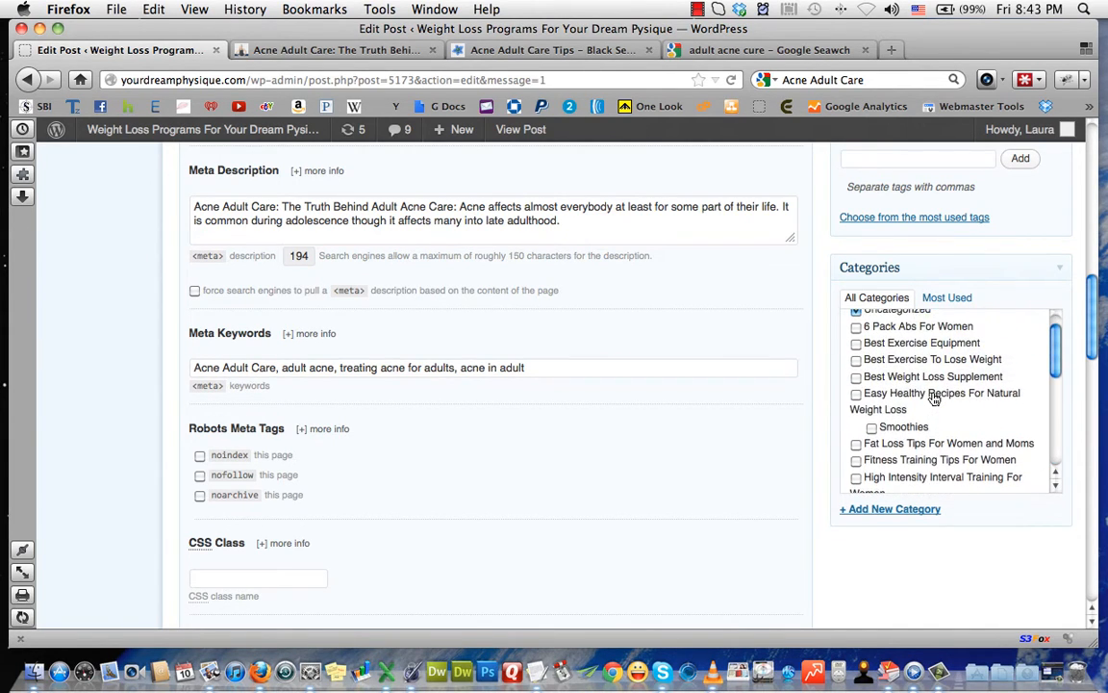
scroll(934, 399, "up", 1)
scroll(932, 396, "down", 10)
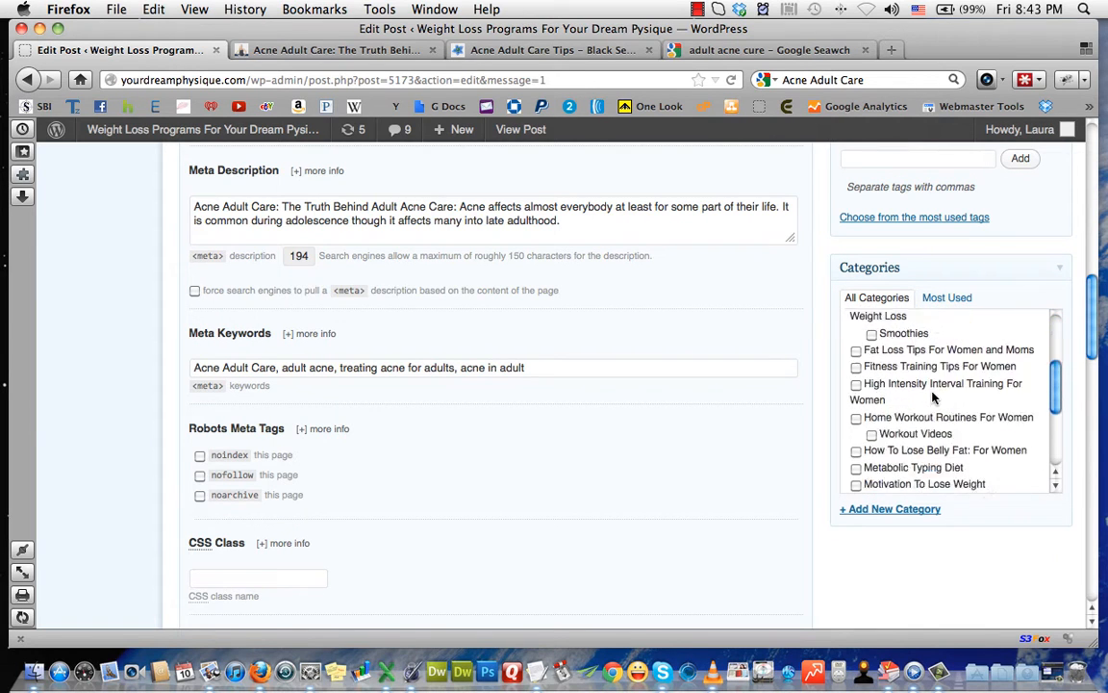
left_click(856, 458)
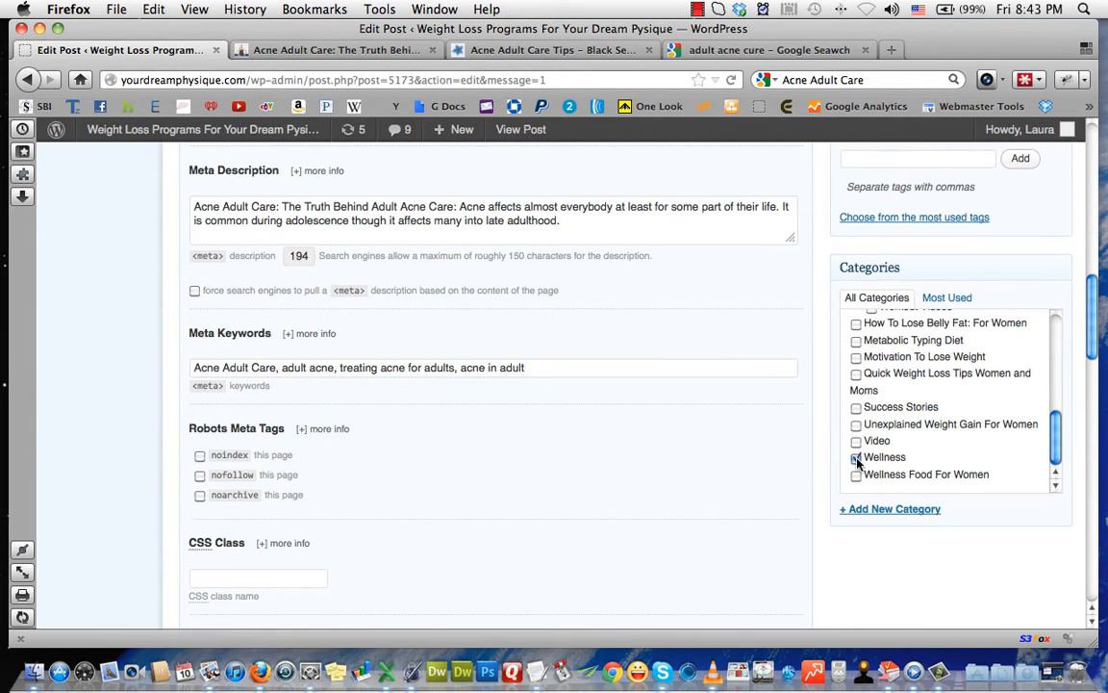
scroll(794, 462, "up", 5)
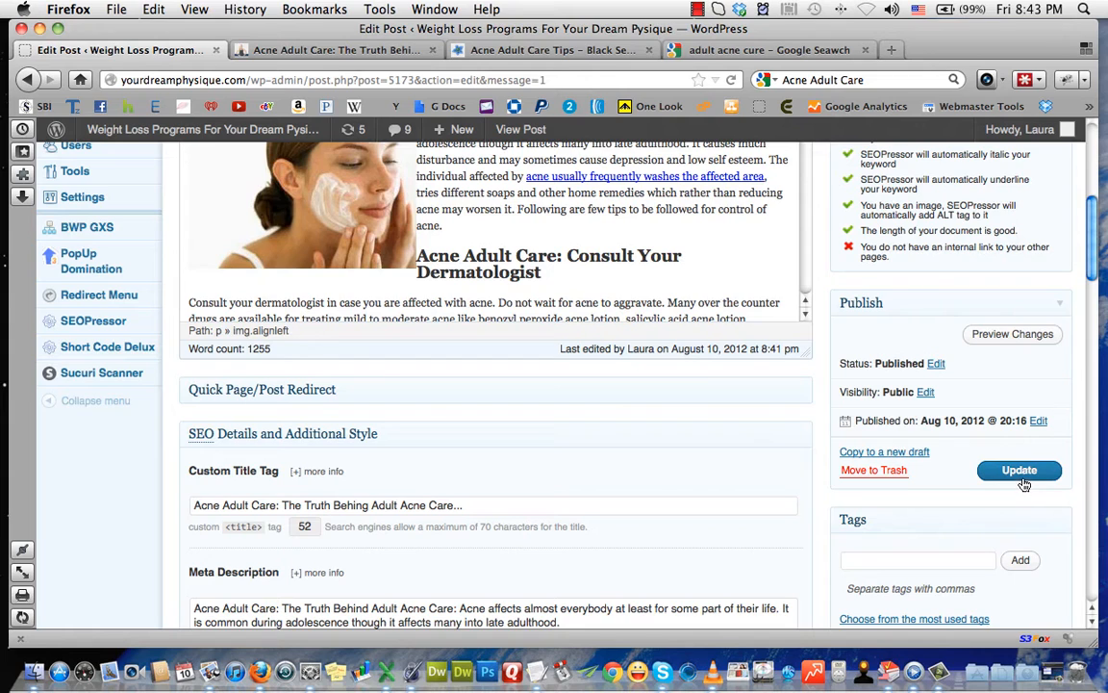
left_click(1022, 477)
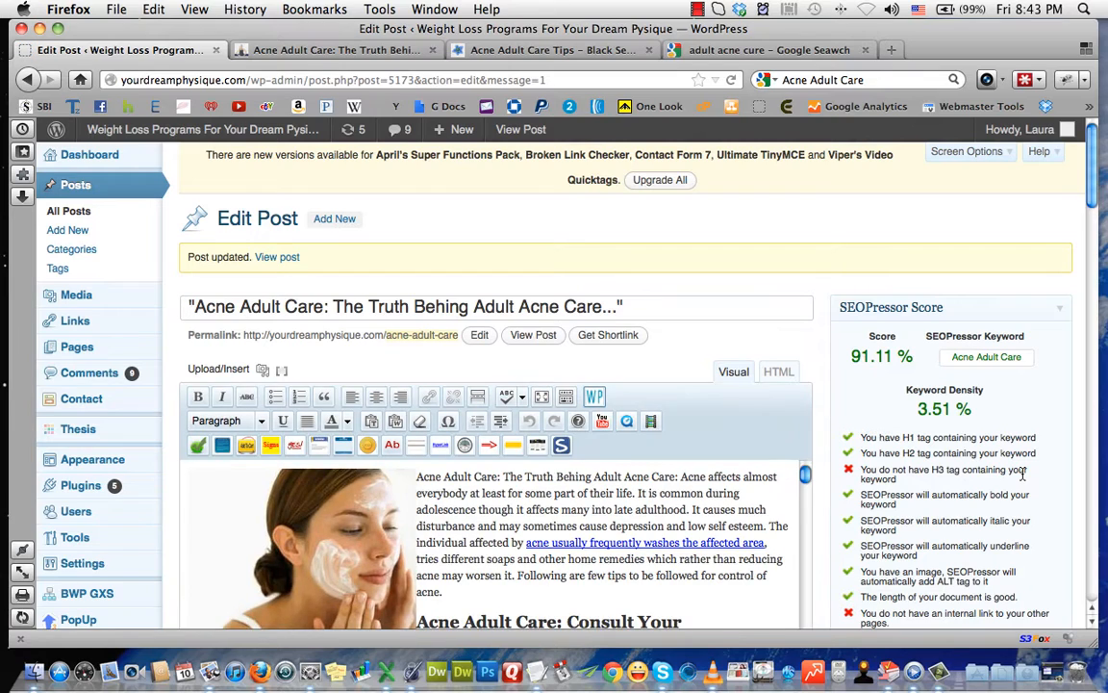
Copy the full meta keywords list "Acne Adult Care, adult acne, treating acne for adults, acne in adult" from the SEO details
scroll(971, 452, "down", 7)
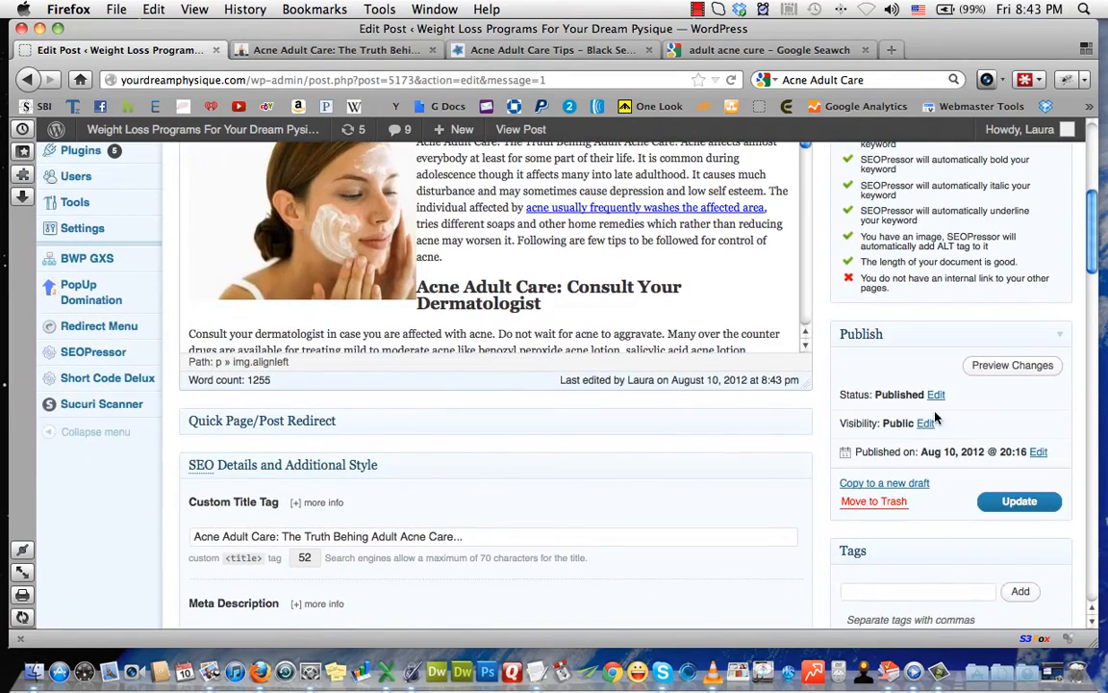
scroll(898, 559, "down", 5)
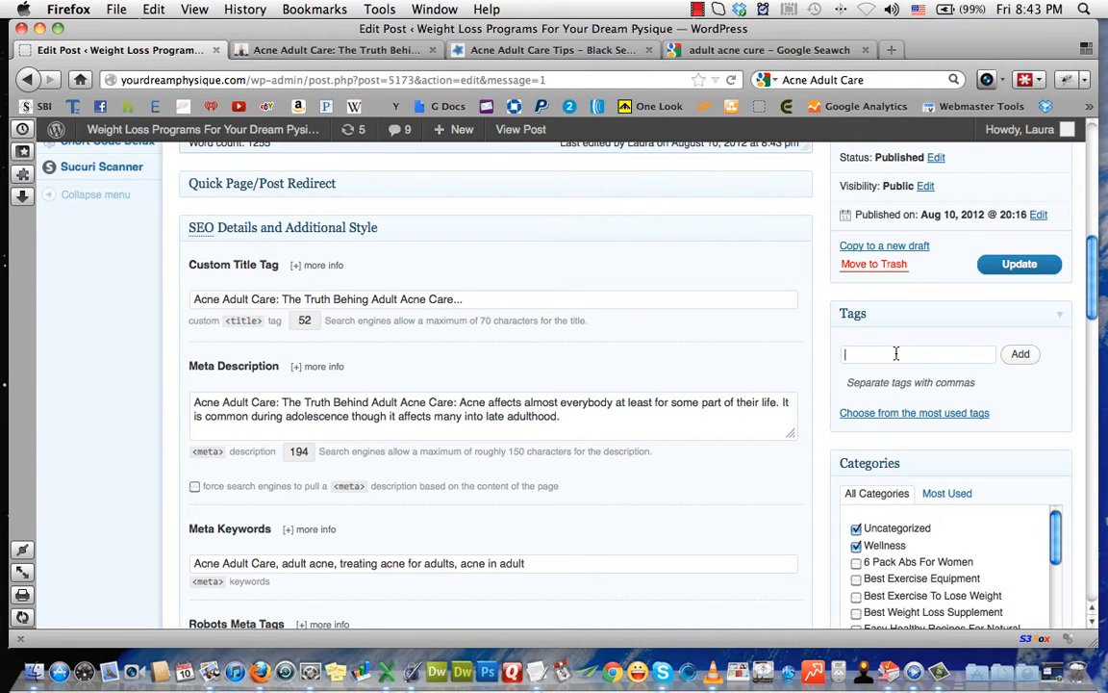
scroll(648, 361, "down", 7)
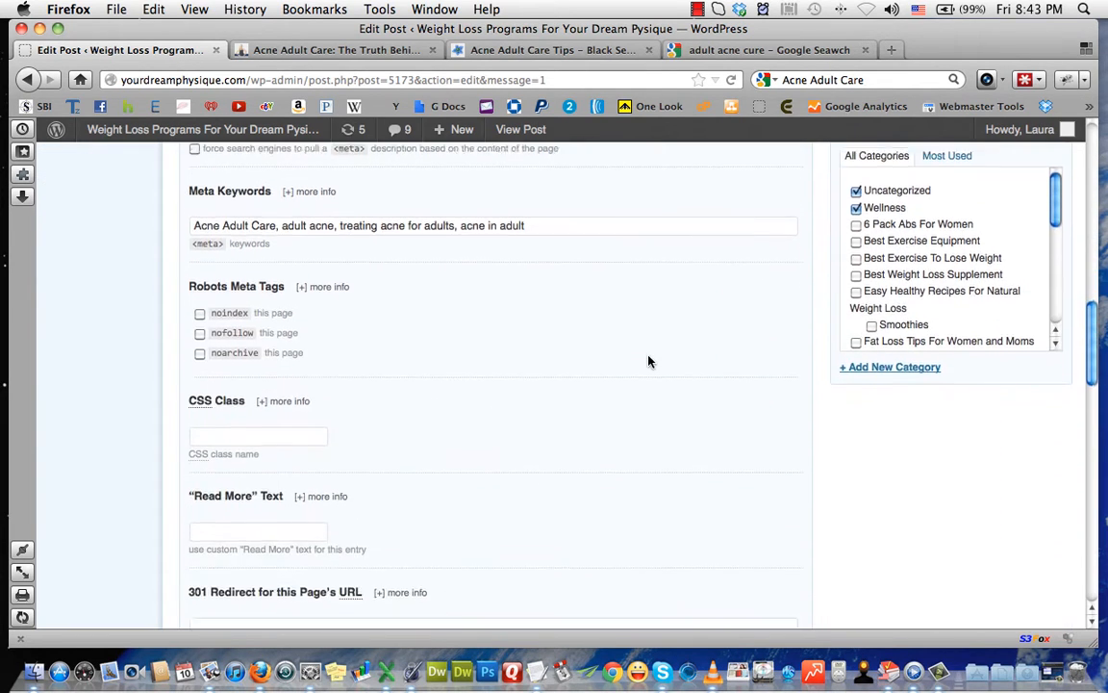
scroll(649, 361, "down", 7)
scroll(648, 361, "up", 7)
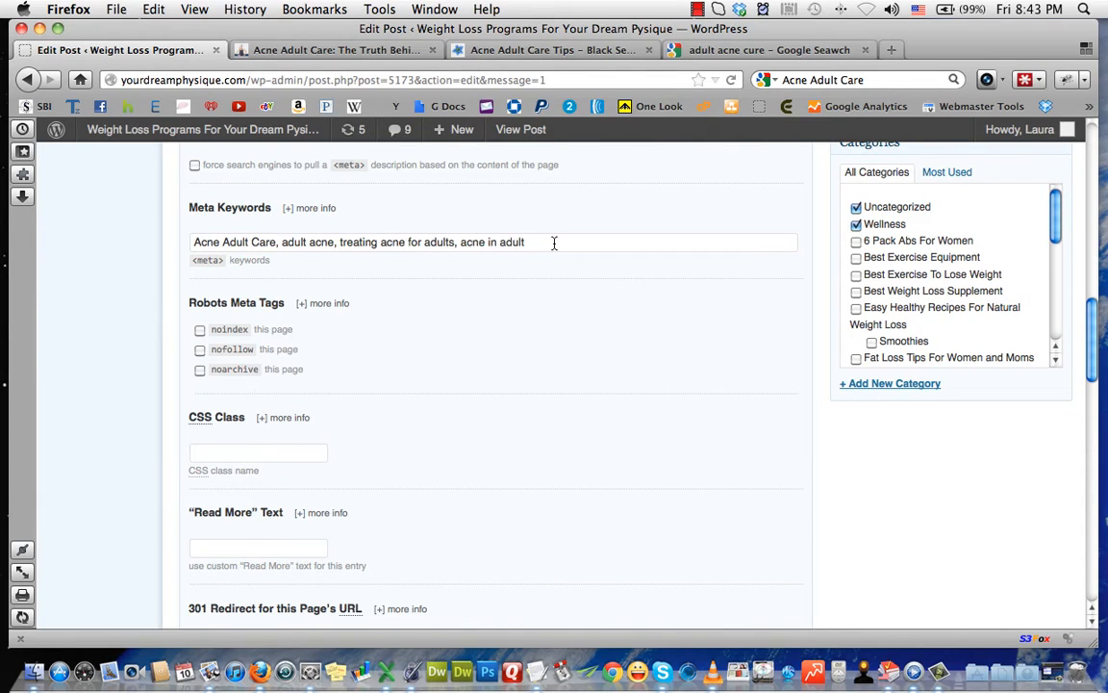
left_click_drag(554, 244, 172, 240)
key("super+c")
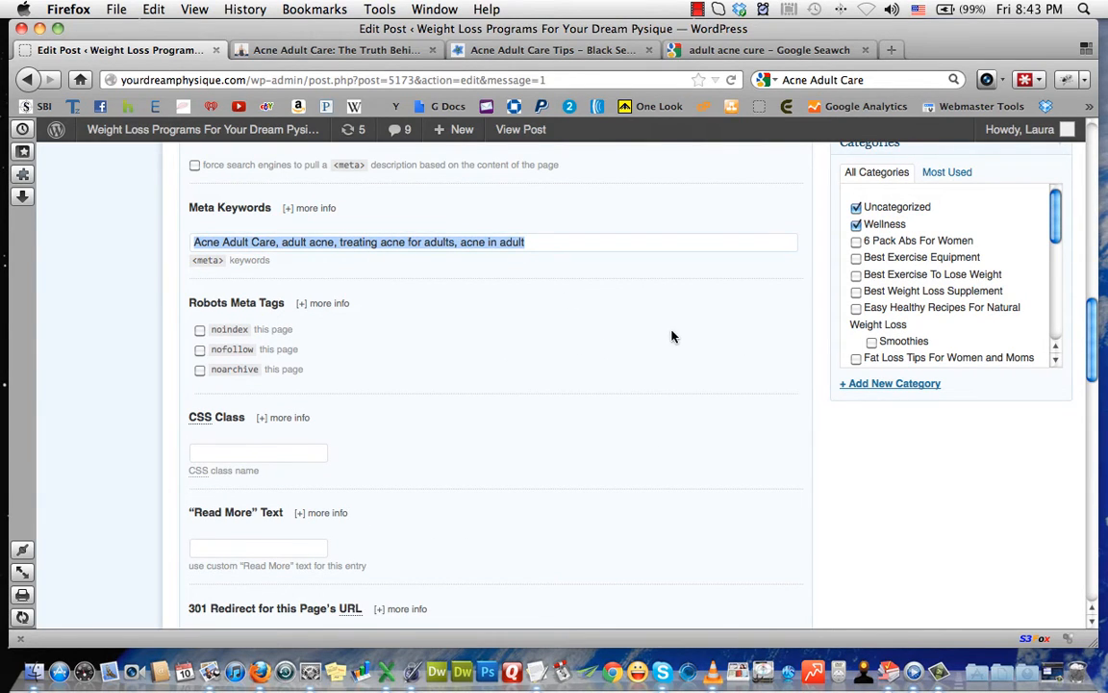
Add the copied keywords Acne Adult Care, adult acne, treating acne for adults and acne in adult as post tags and update the post
scroll(863, 362, "up", 7)
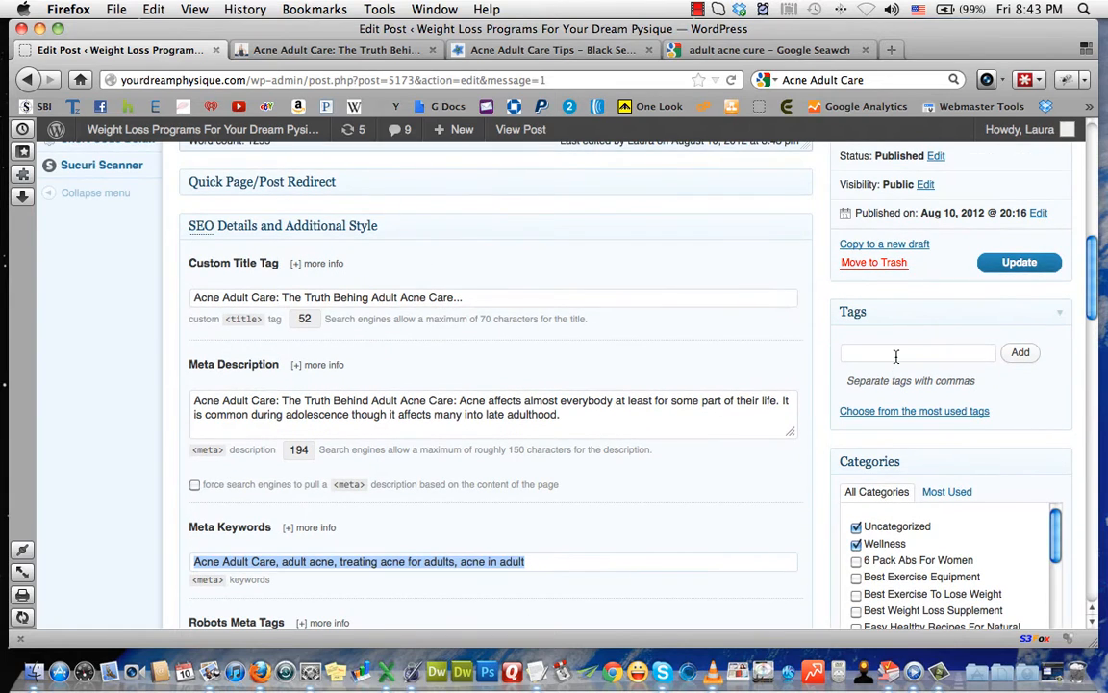
left_click(896, 356)
key("super+v")
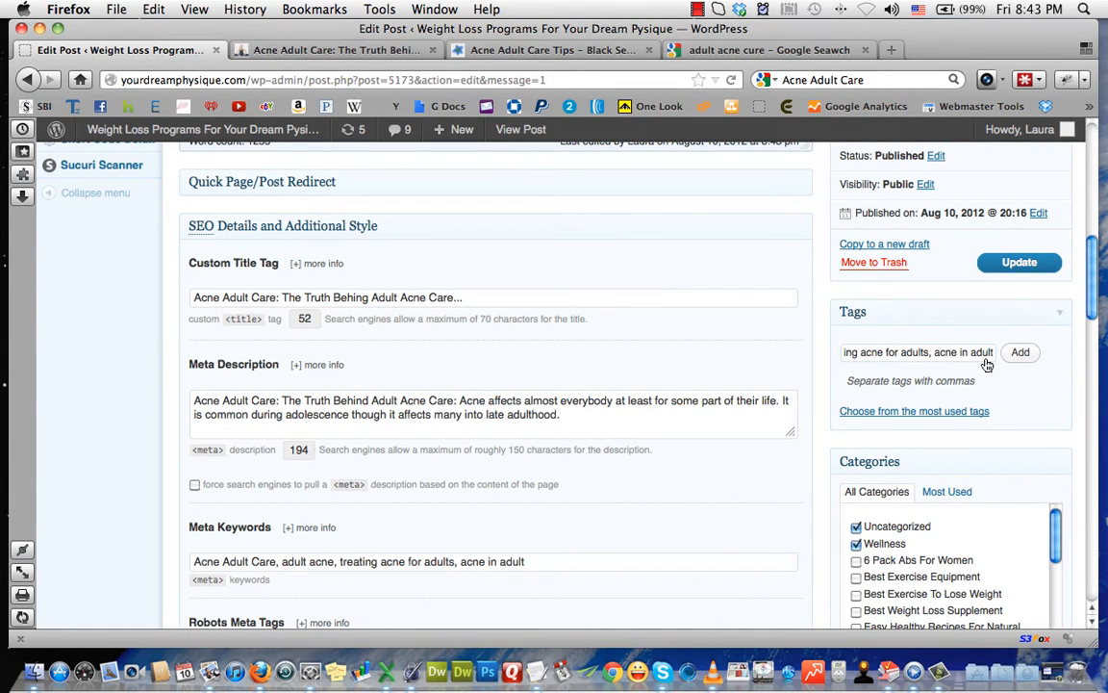
left_click(1020, 353)
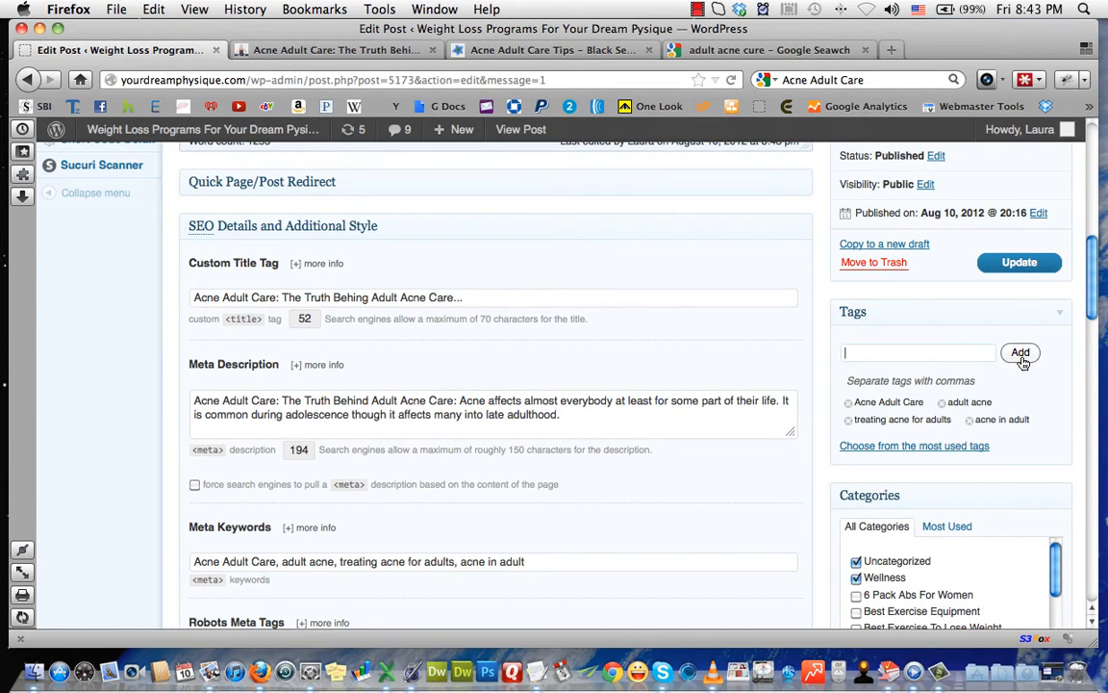
left_click(1020, 273)
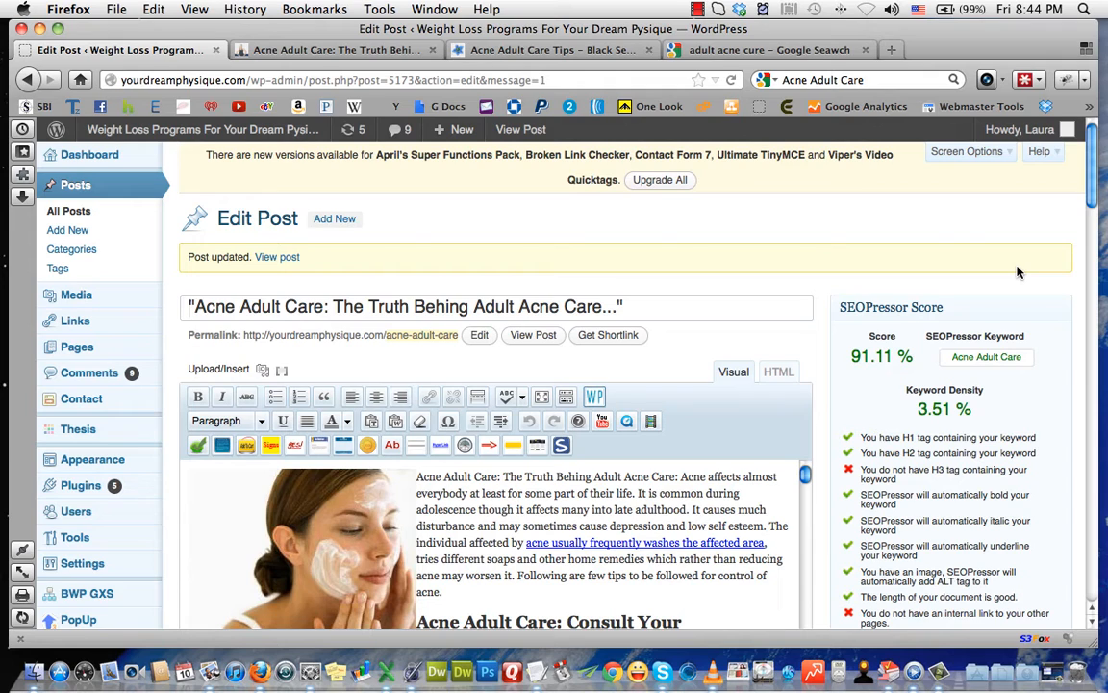
scroll(946, 367, "down", 5)
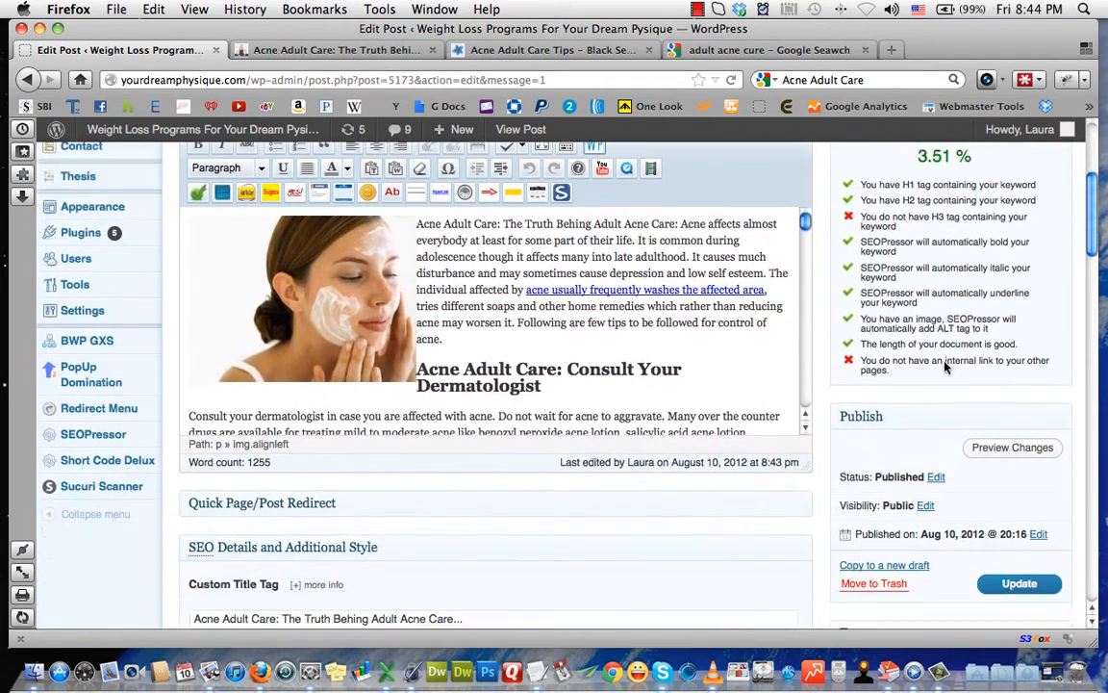
Preview the changed post and check the categories listed under its title
left_click(969, 448)
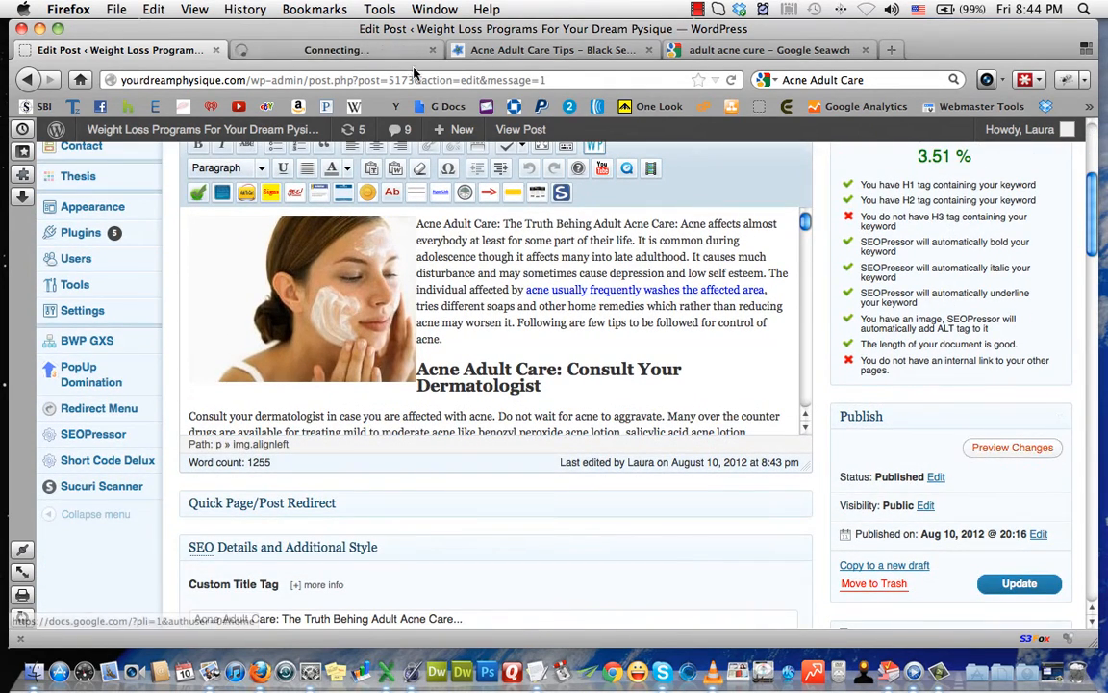
left_click(365, 50)
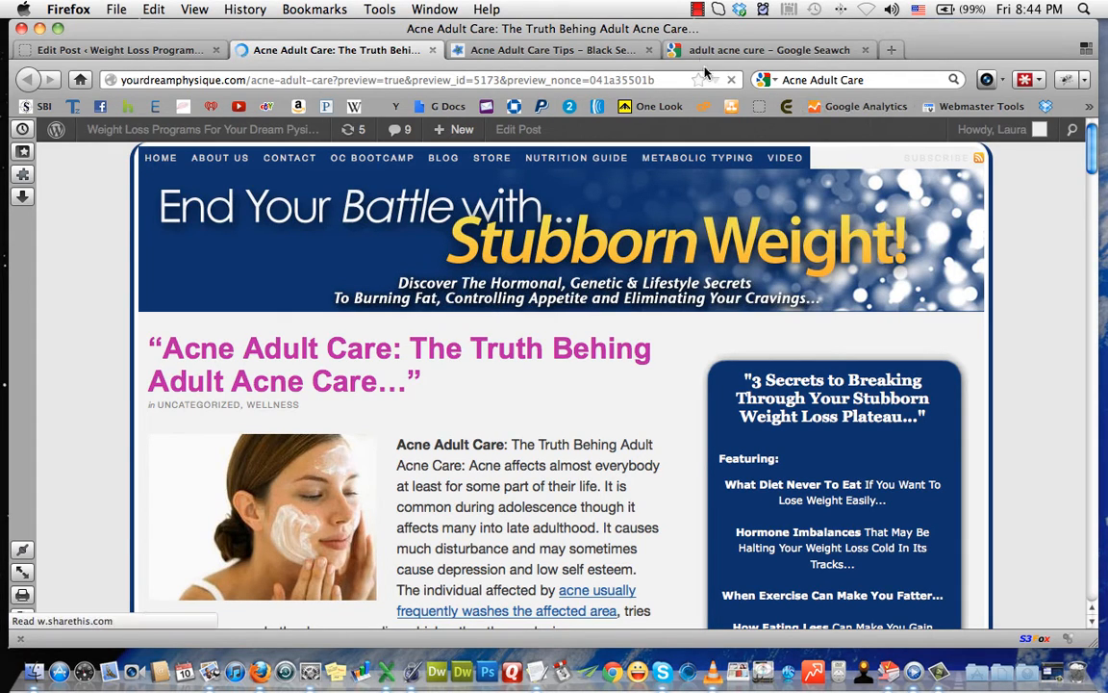
left_click(698, 9)
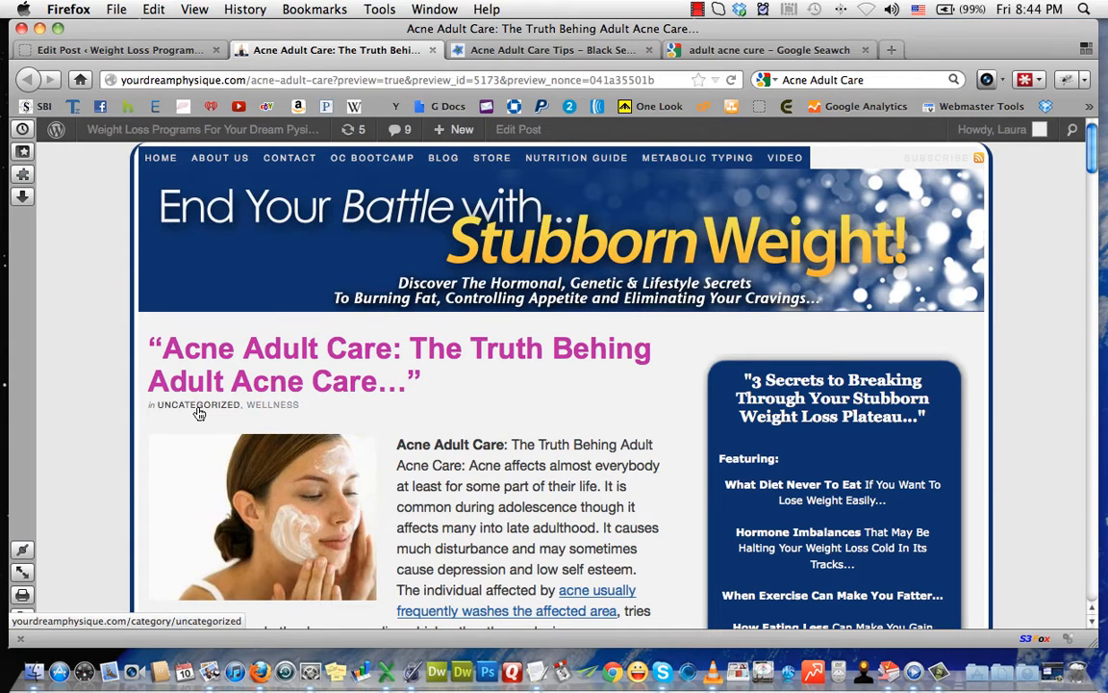
Return to the post editor, remove the post from the Uncategorized category and update the post
left_click(162, 50)
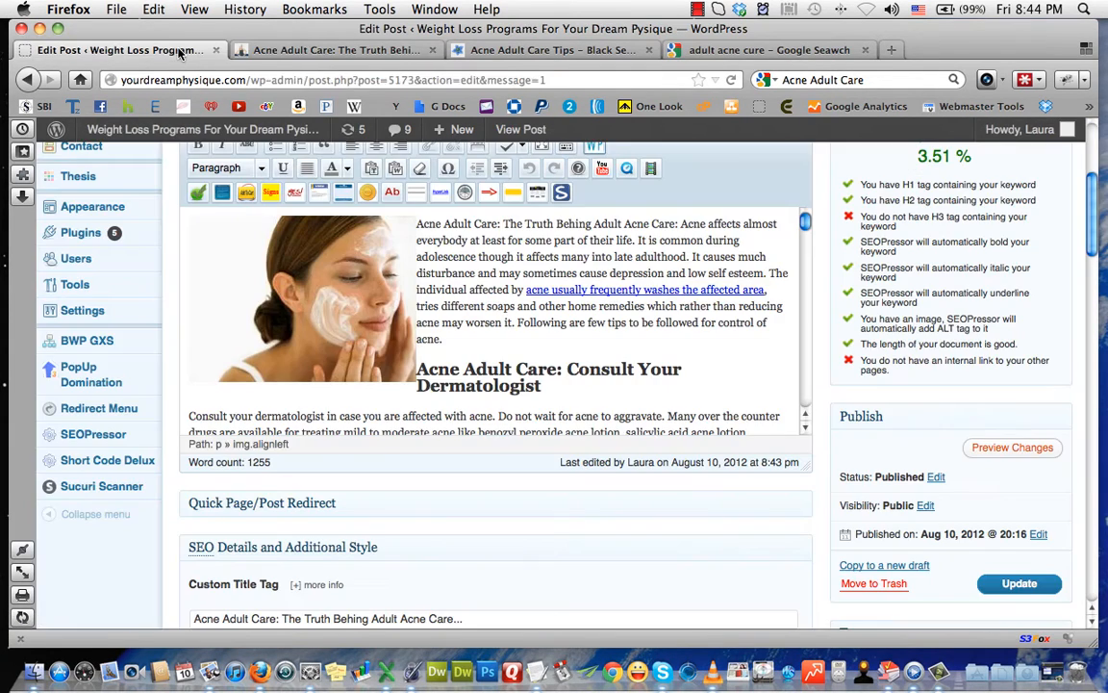
scroll(854, 493, "down", 10)
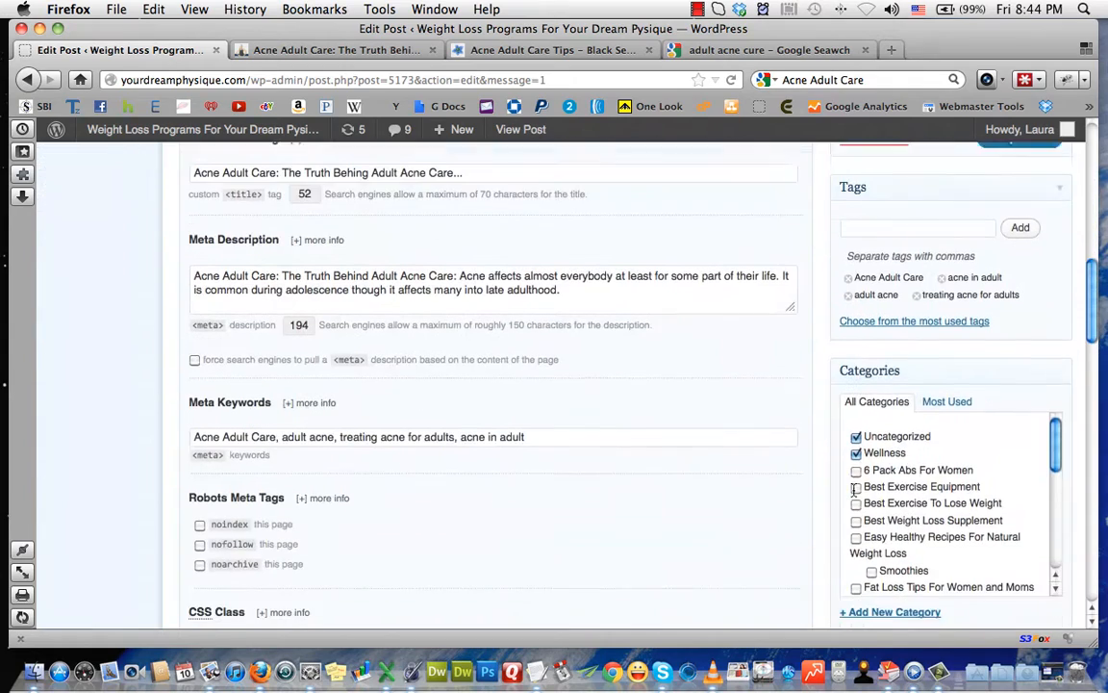
left_click(856, 432)
scroll(832, 438, "up", 6)
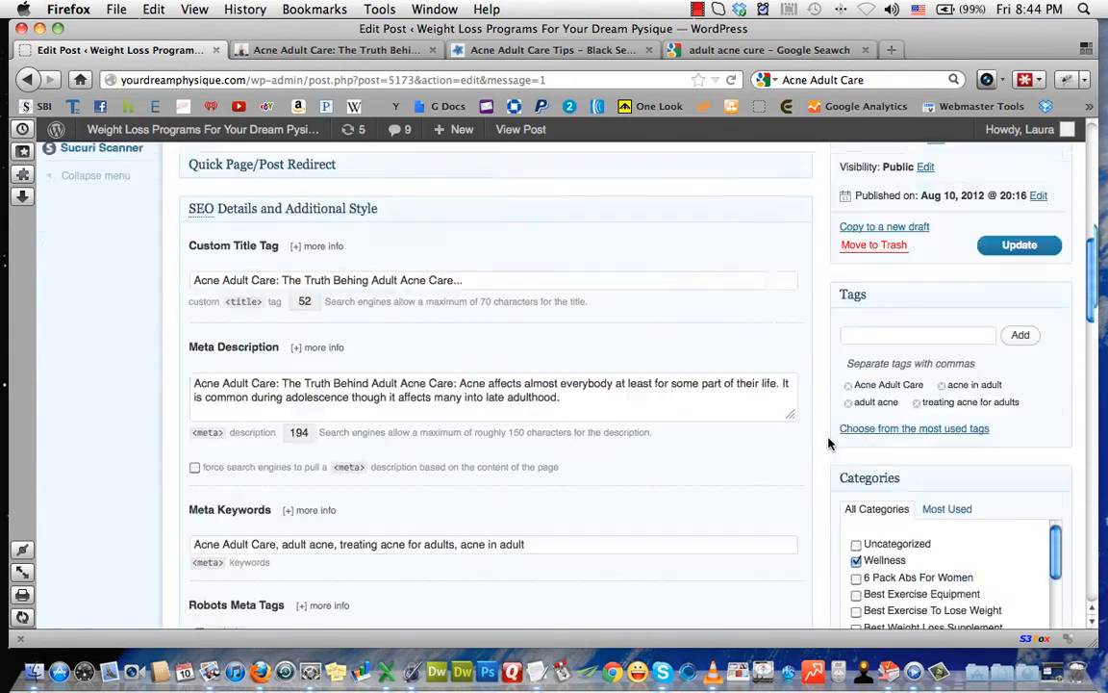
left_click(1016, 385)
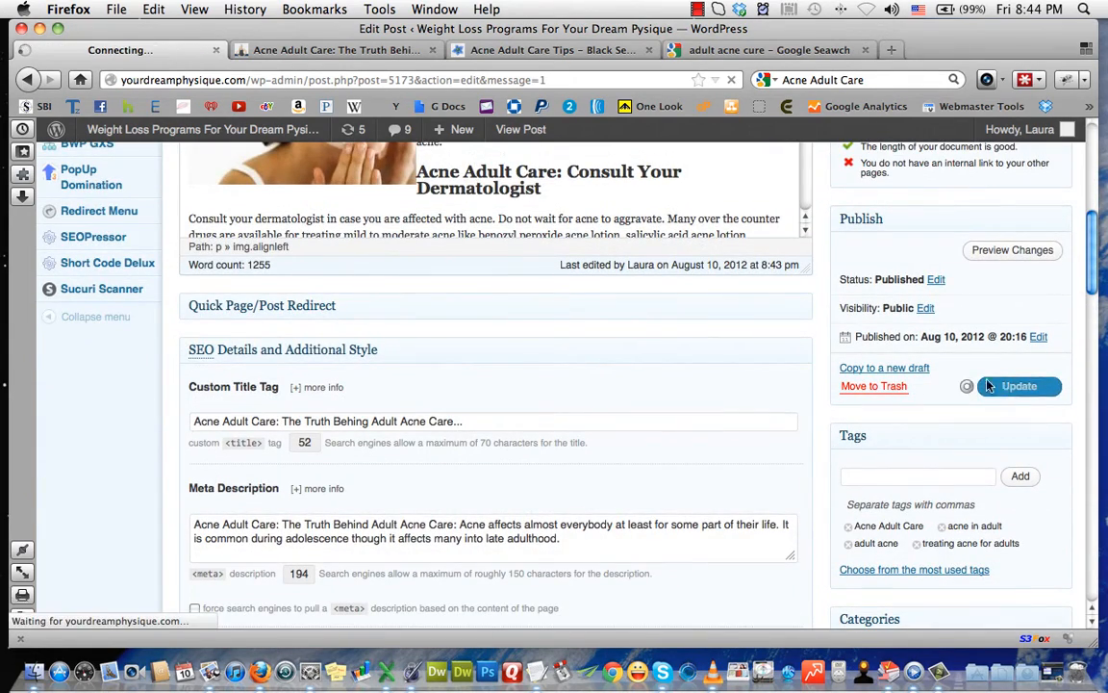
left_click(698, 9)
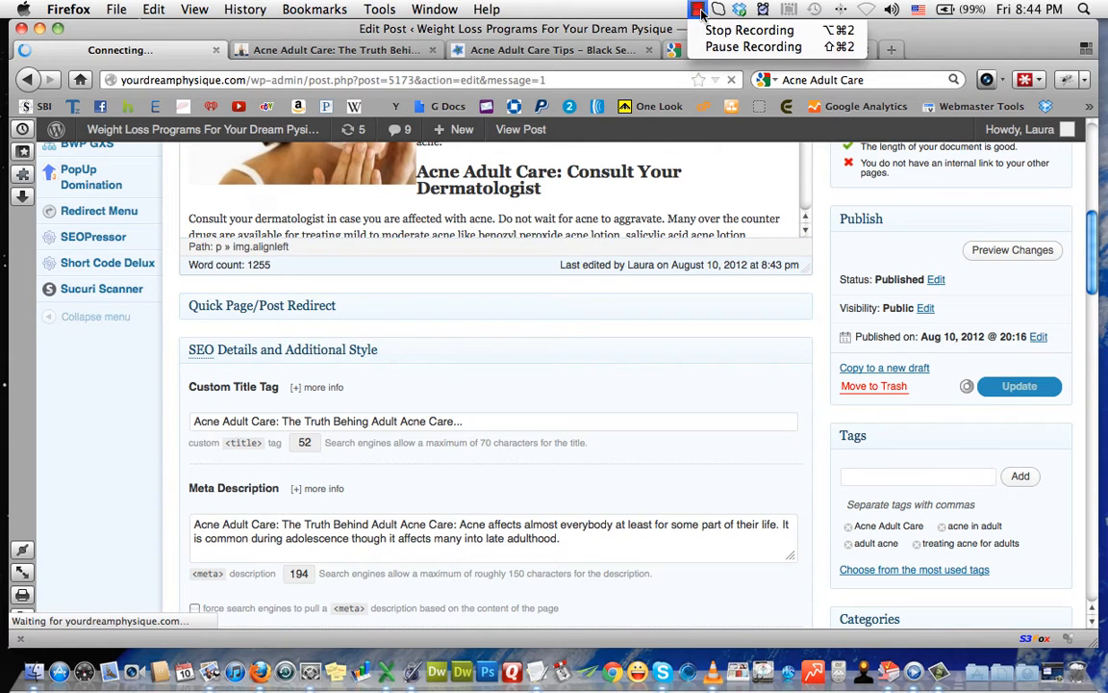
left_click(753, 46)
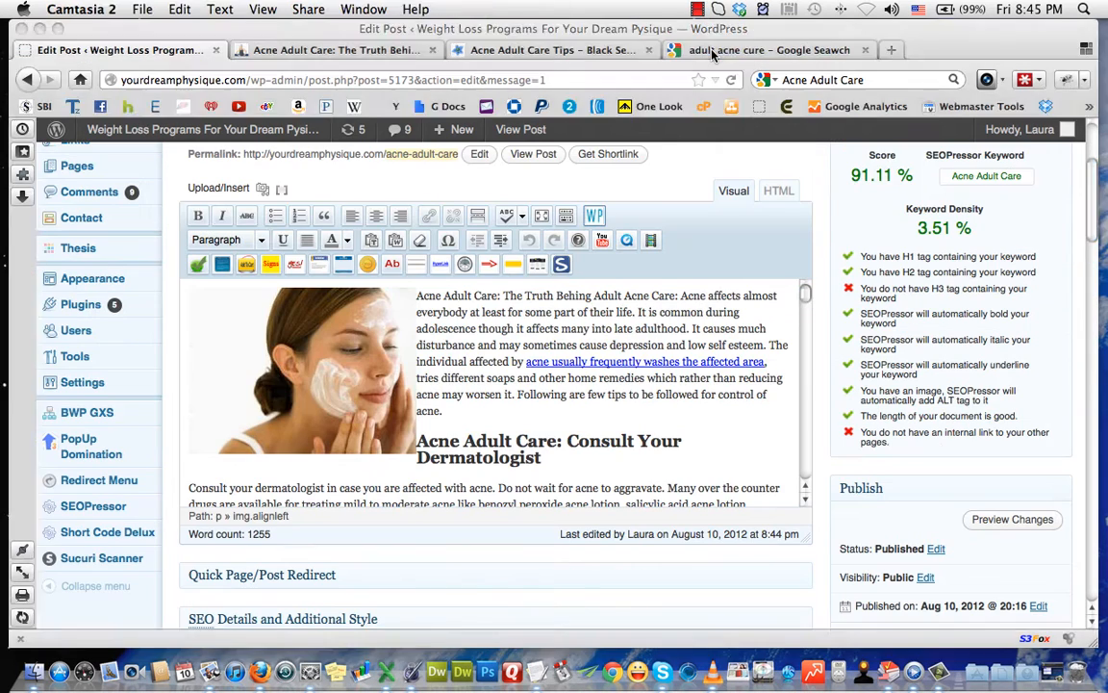
Preview the updated post again and check the category line beneath its title
left_click(863, 265)
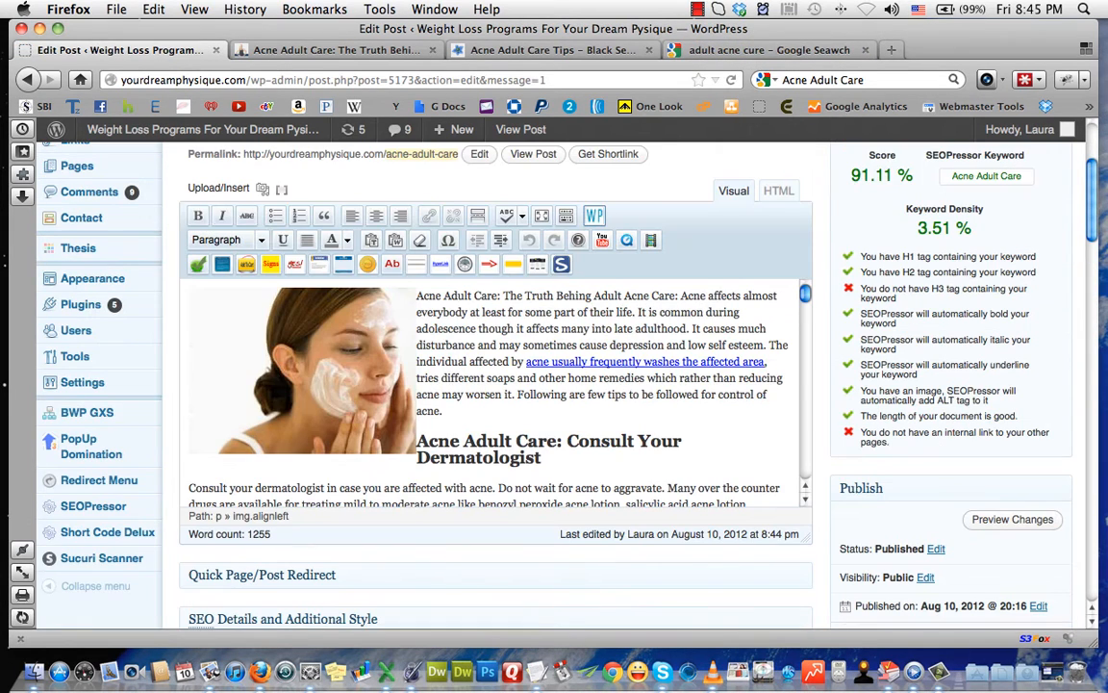
left_click(990, 521)
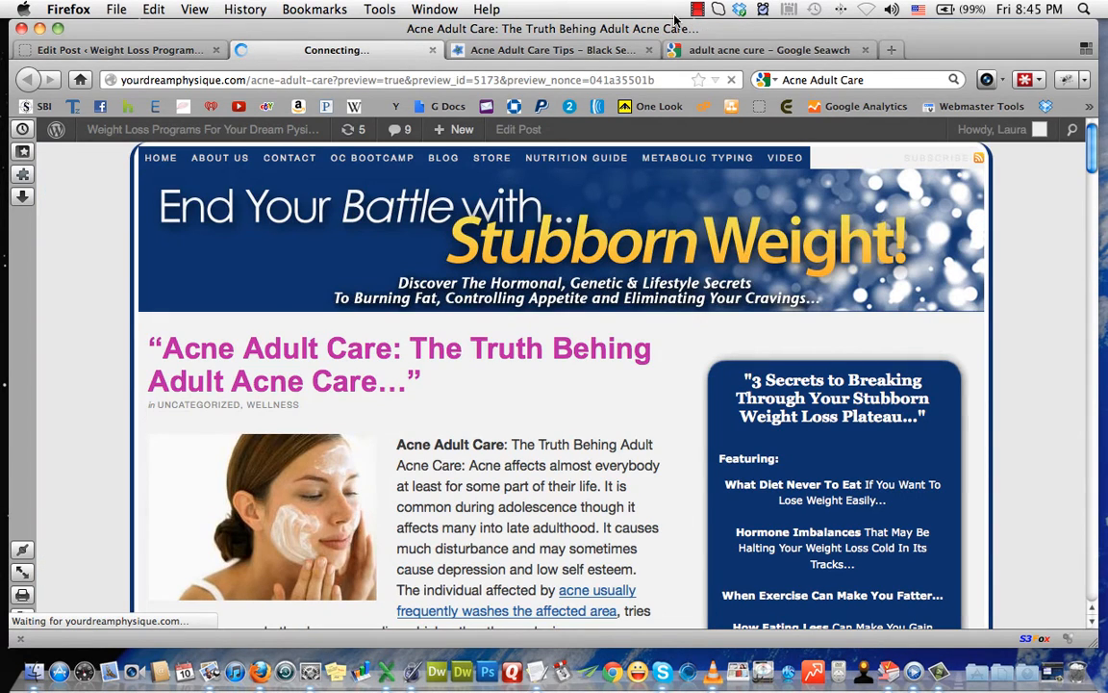
left_click(698, 8)
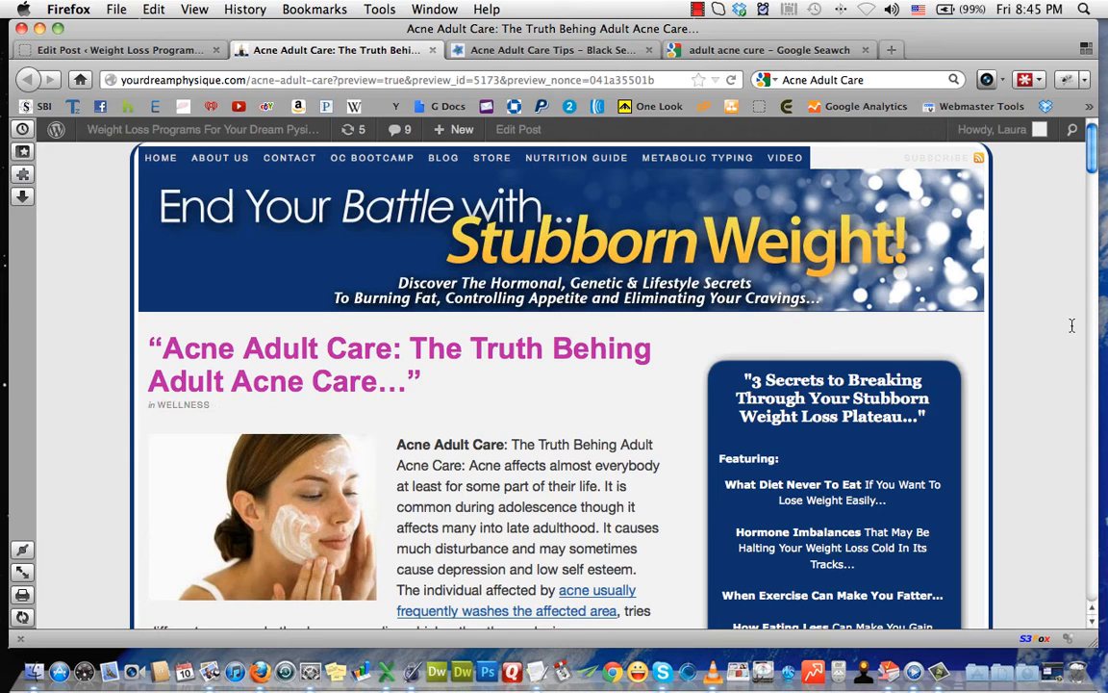
scroll(475, 328, "down", 1)
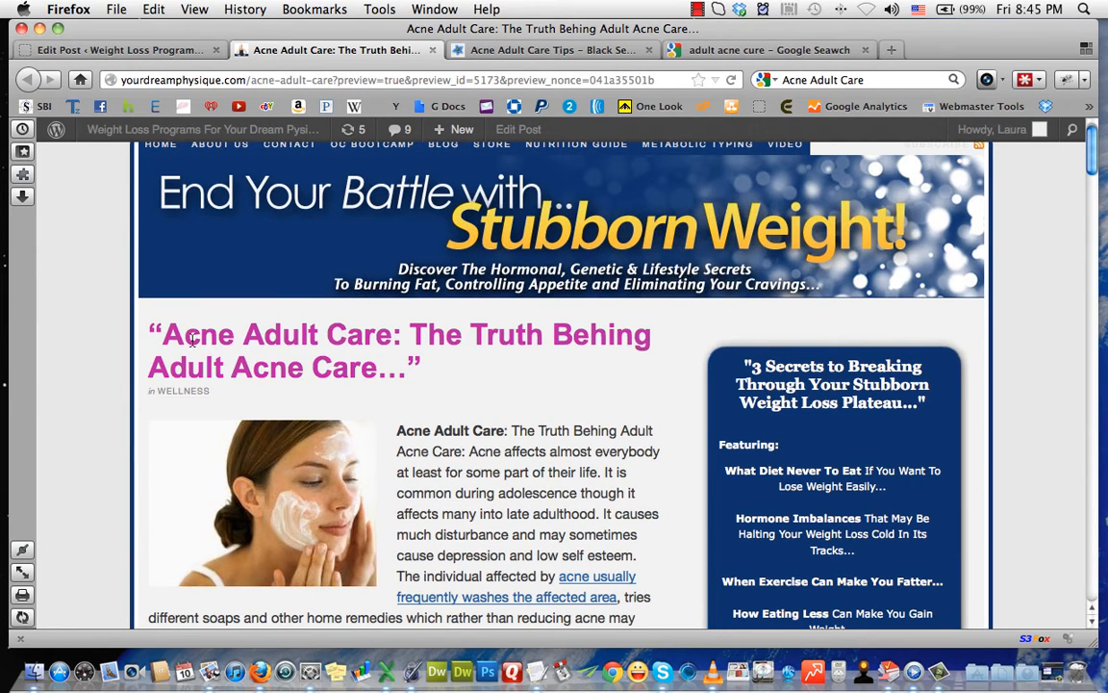
Examine the previewed article's title, section headings and the site's Health & Fitness category list, and return to the post editor
triple_click(641, 339)
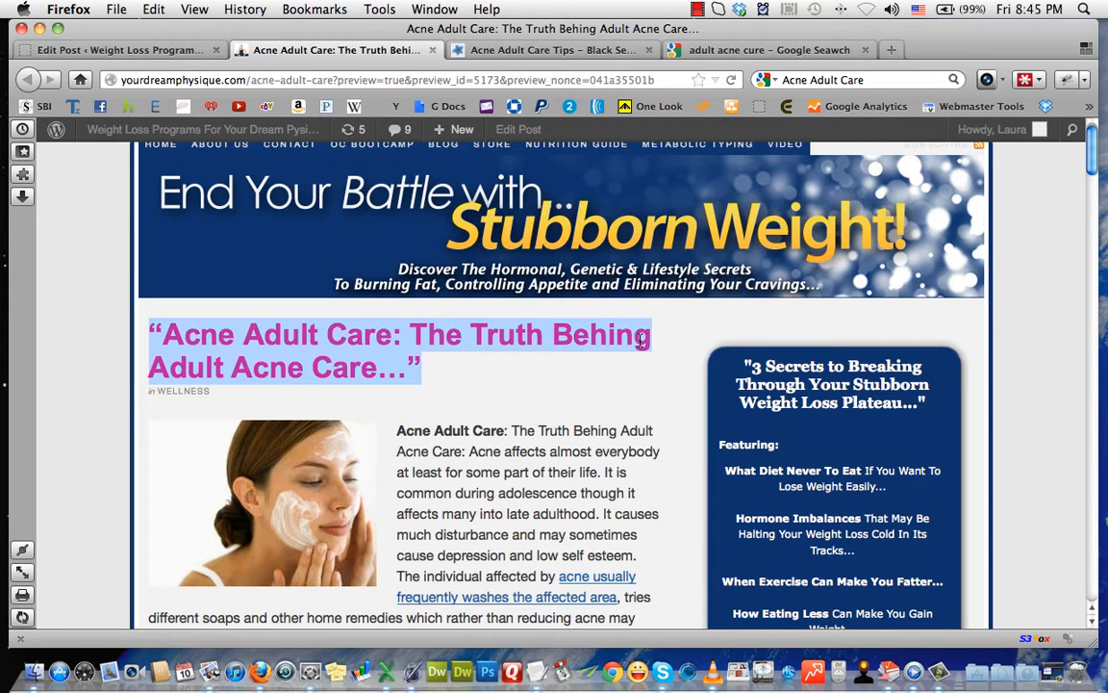
left_click(204, 367)
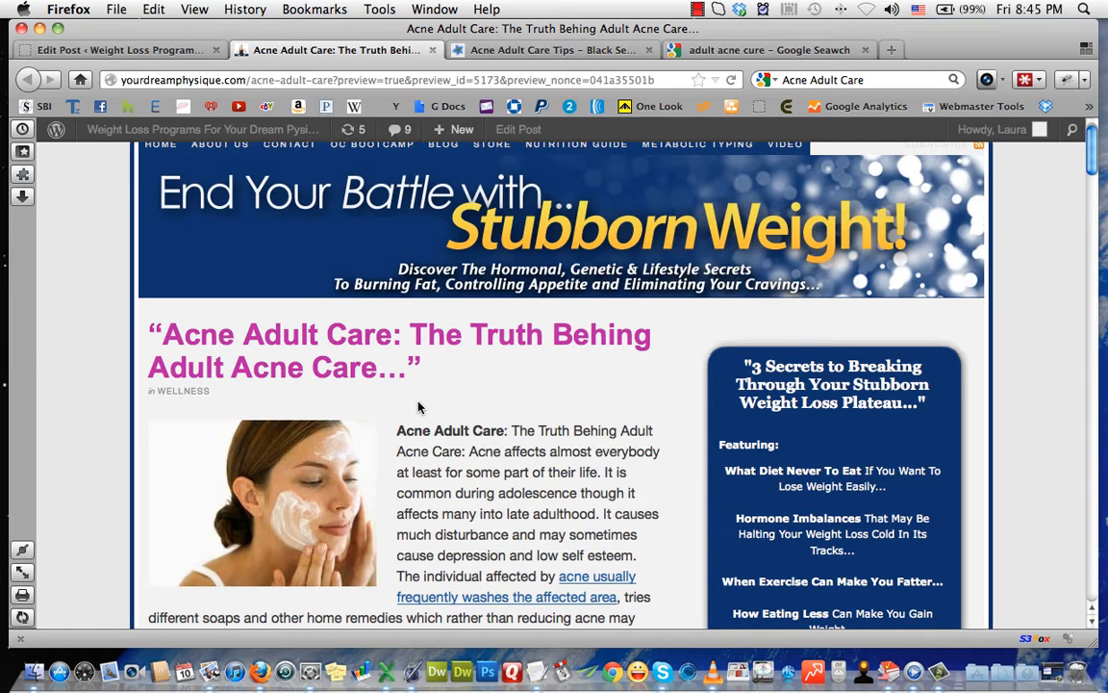
scroll(420, 408, "down", 10)
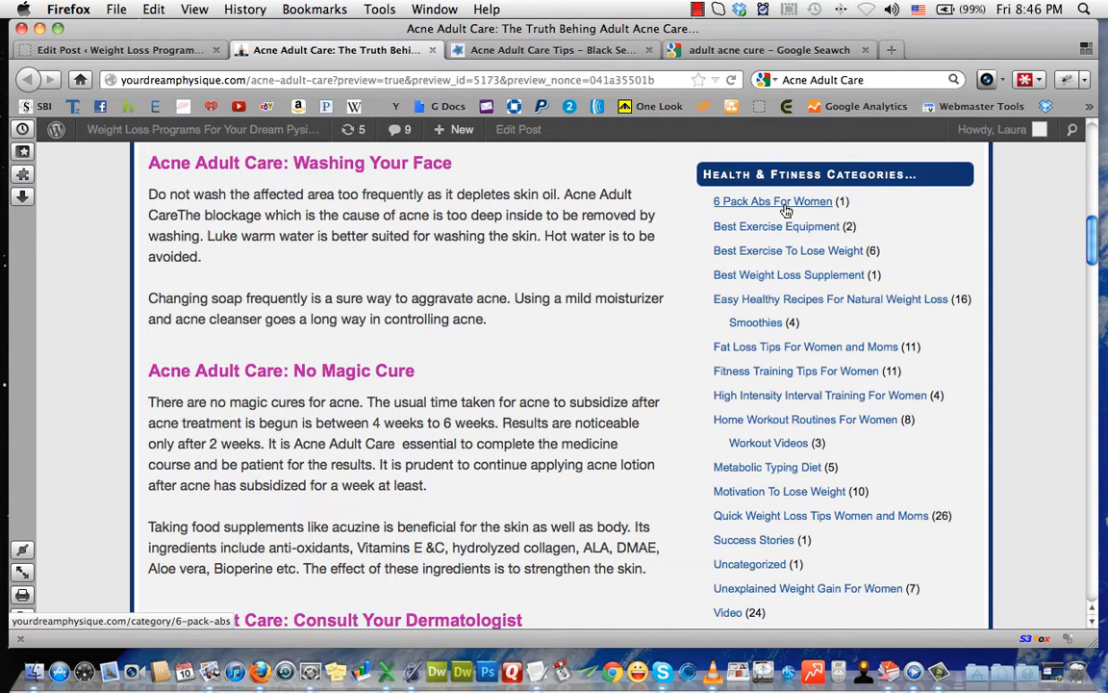
left_click(161, 54)
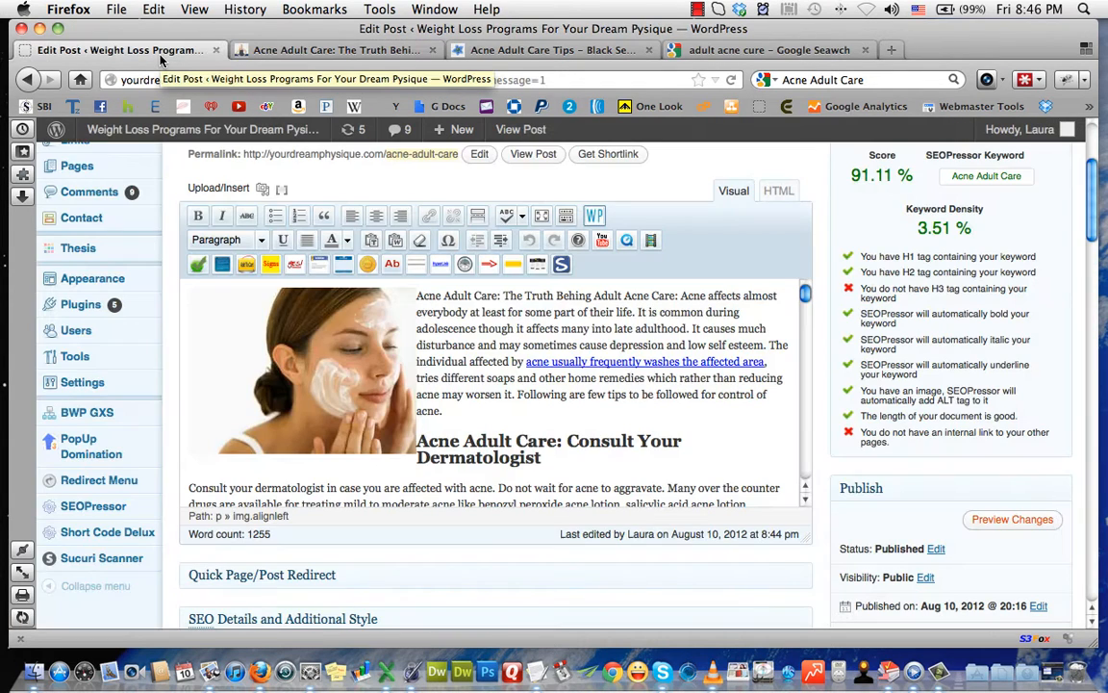